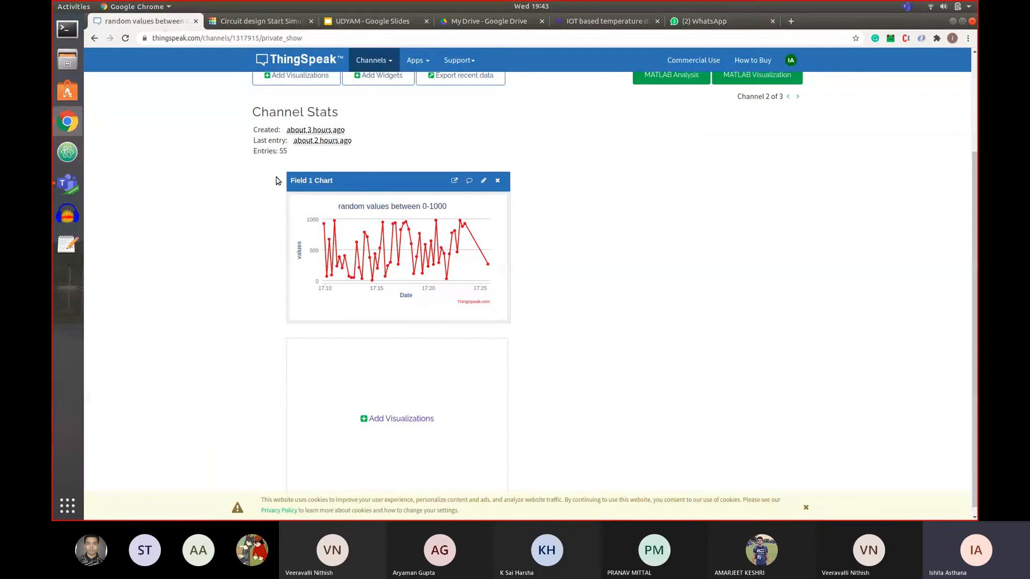
Open the My Account page and examine the available and remaining messages and channels of the free license.
scroll(277, 181, "up", 2)
scroll(472, 247, "up", 1)
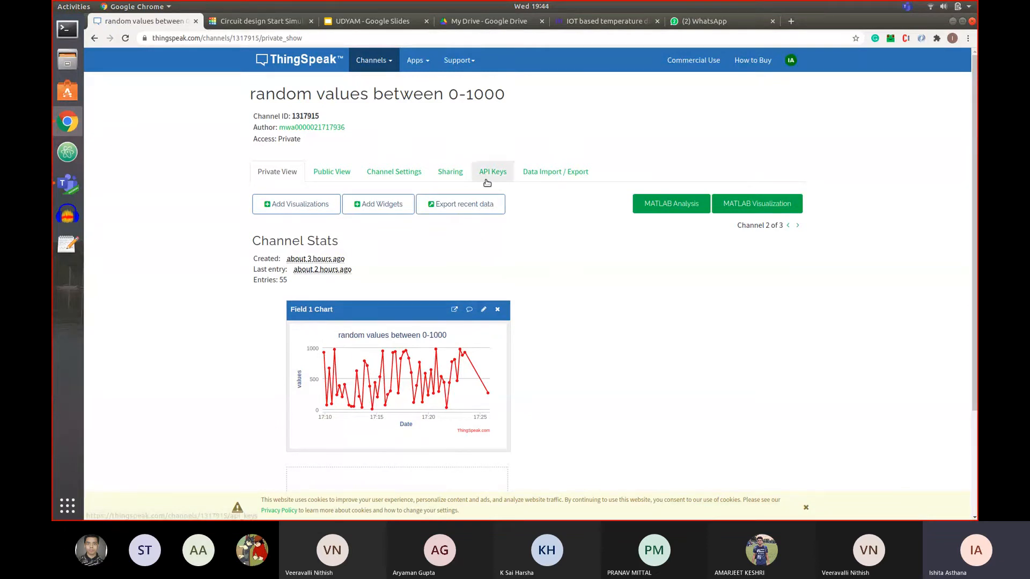
left_click(788, 62)
left_click(795, 114)
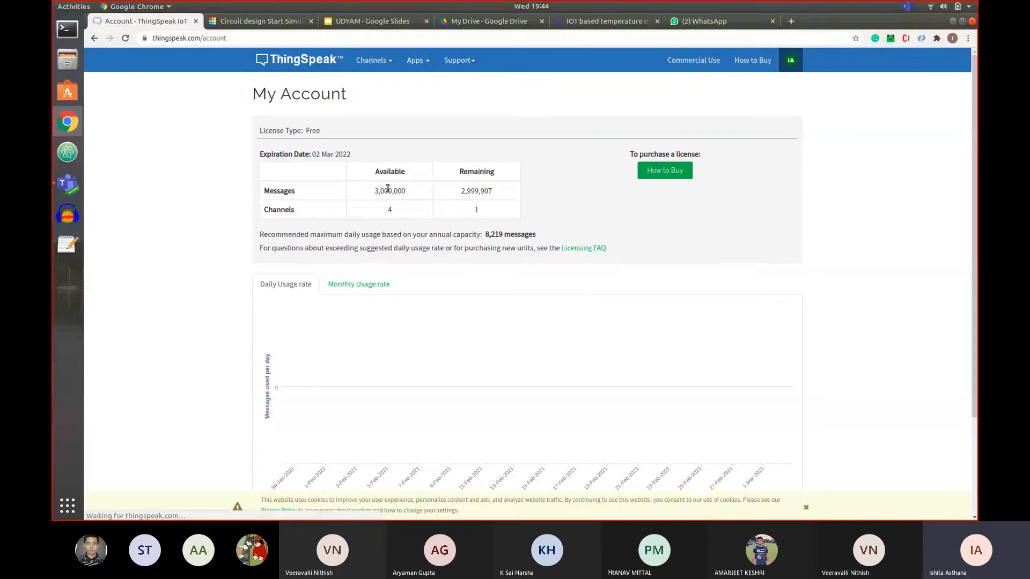
left_click_drag(374, 191, 414, 194)
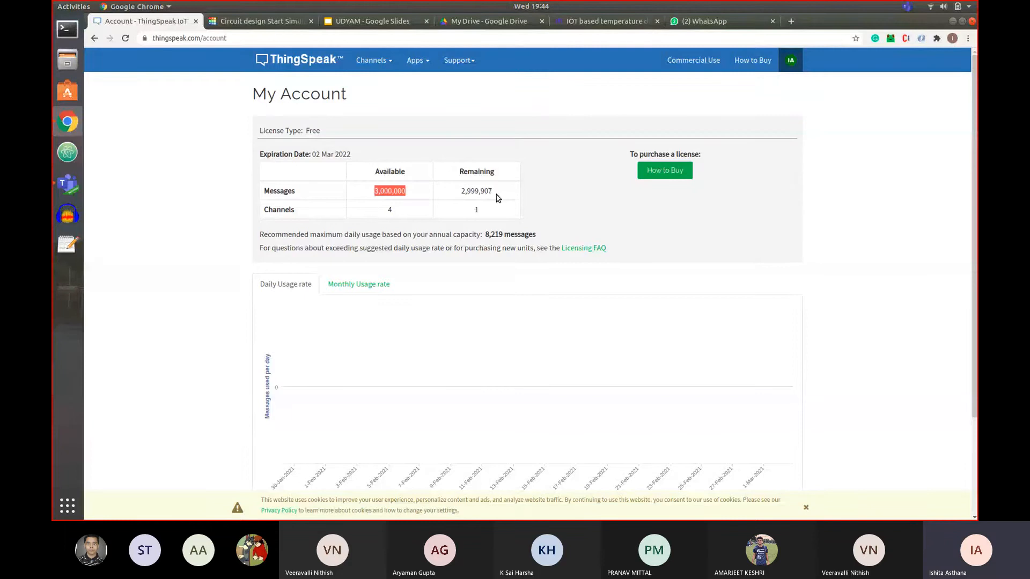
left_click_drag(494, 193, 488, 193)
left_click(503, 191)
double_click(389, 210)
left_click(418, 210)
Open the "random values between 0-1000" channel from the My Channels list and inspect data points on its Field 1 chart.
left_click(378, 61)
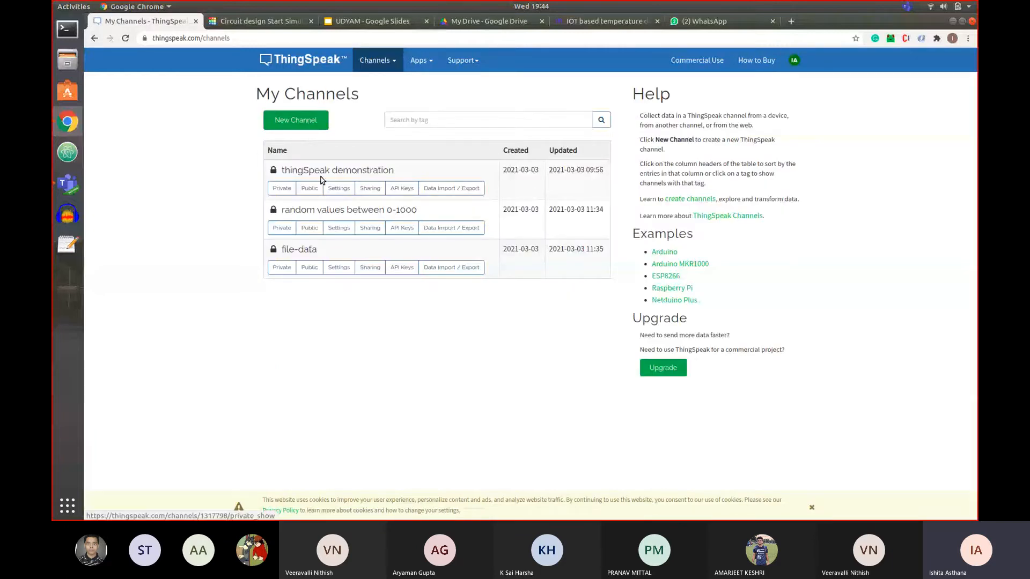
left_click(323, 210)
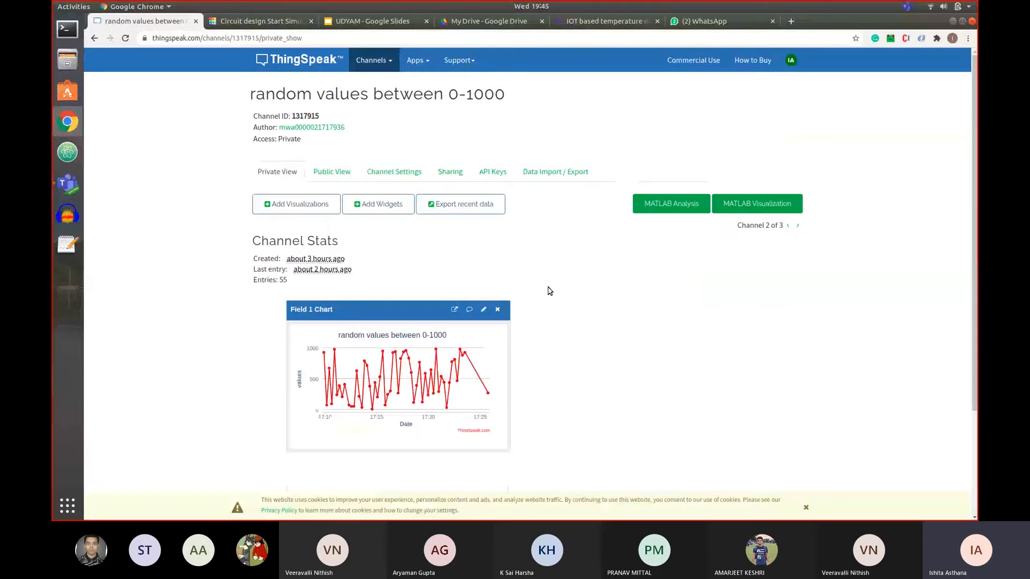
mouse_move(371, 385)
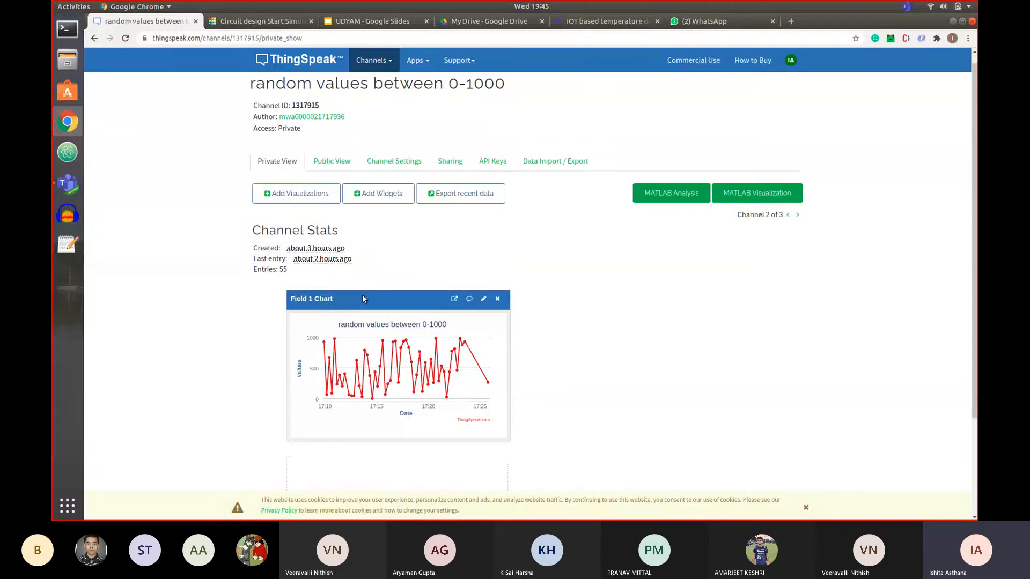
scroll(362, 294, "down", 1)
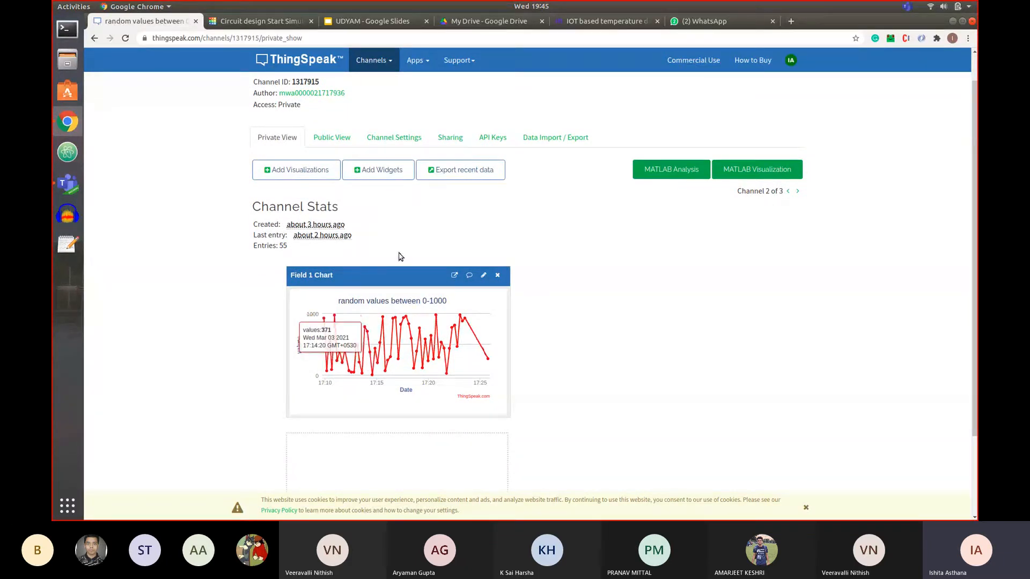
Open the channel's settings and highlight its channel ID and access type for review.
left_click(397, 138)
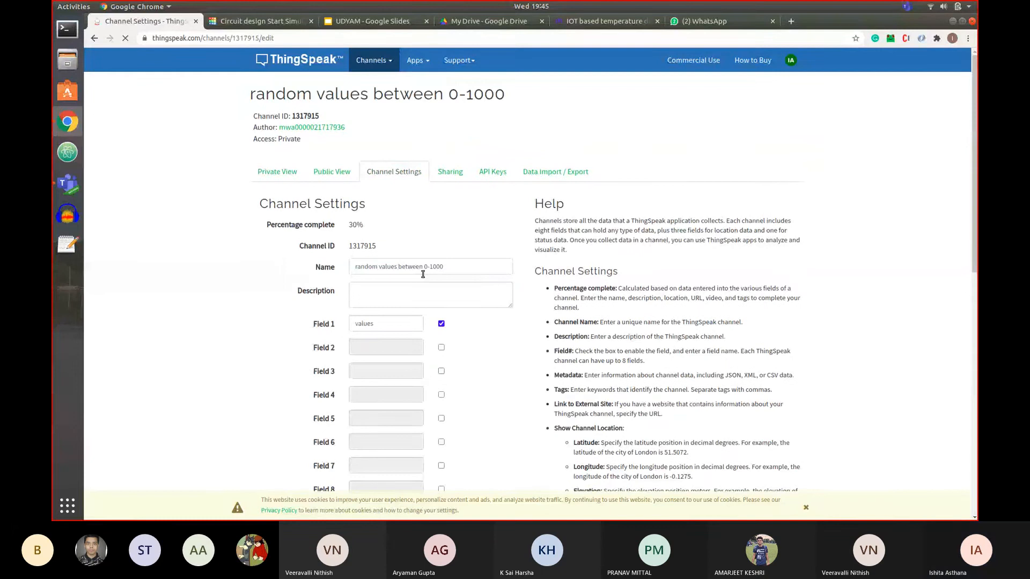
scroll(423, 274, "down", 1)
double_click(321, 101)
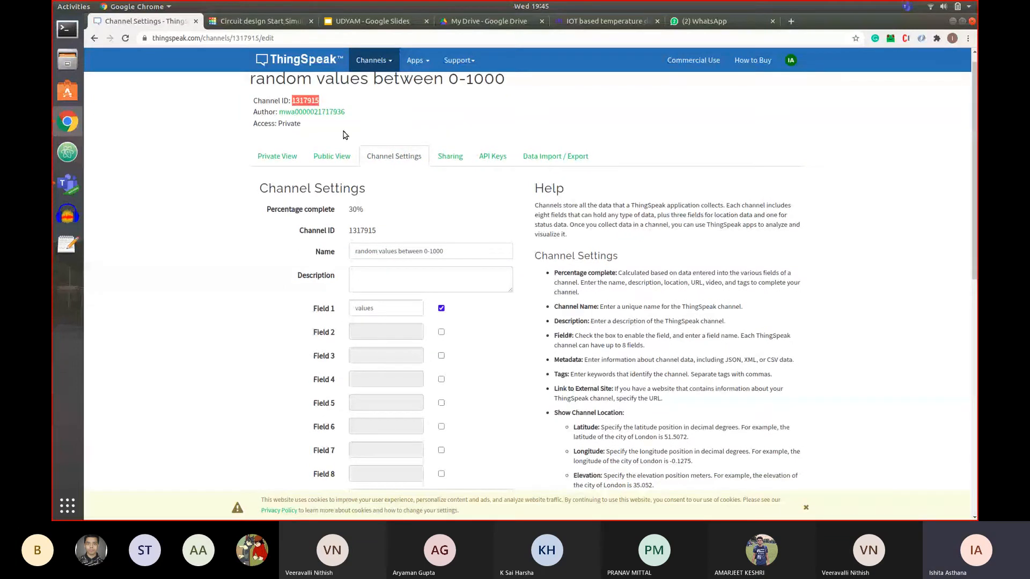
scroll(396, 216, "down", 1)
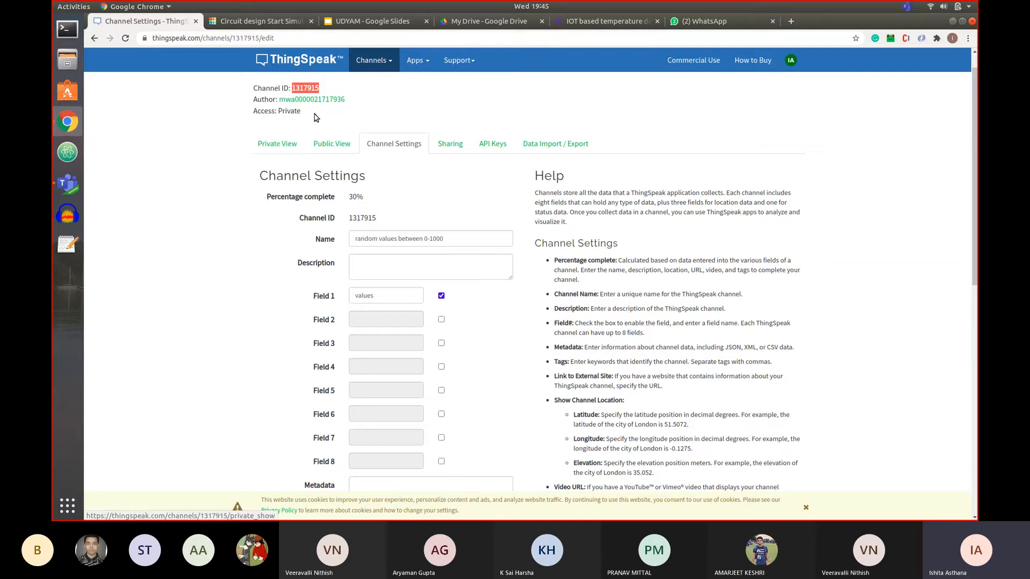
left_click_drag(301, 114, 279, 115)
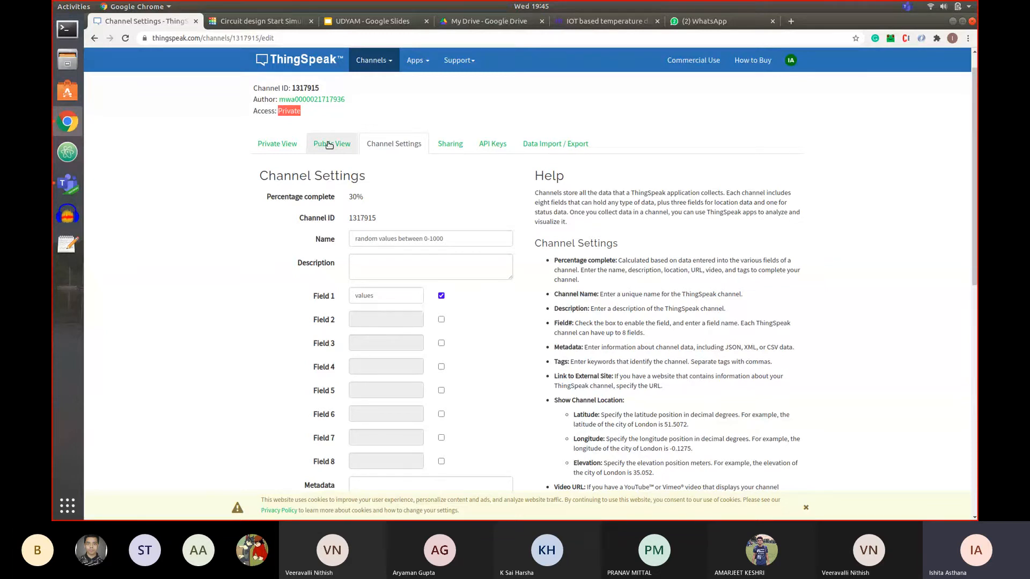
Review the Field 1 name and try enabling Field 2 in the channel settings.
scroll(364, 209, "down", 1)
left_click(399, 268)
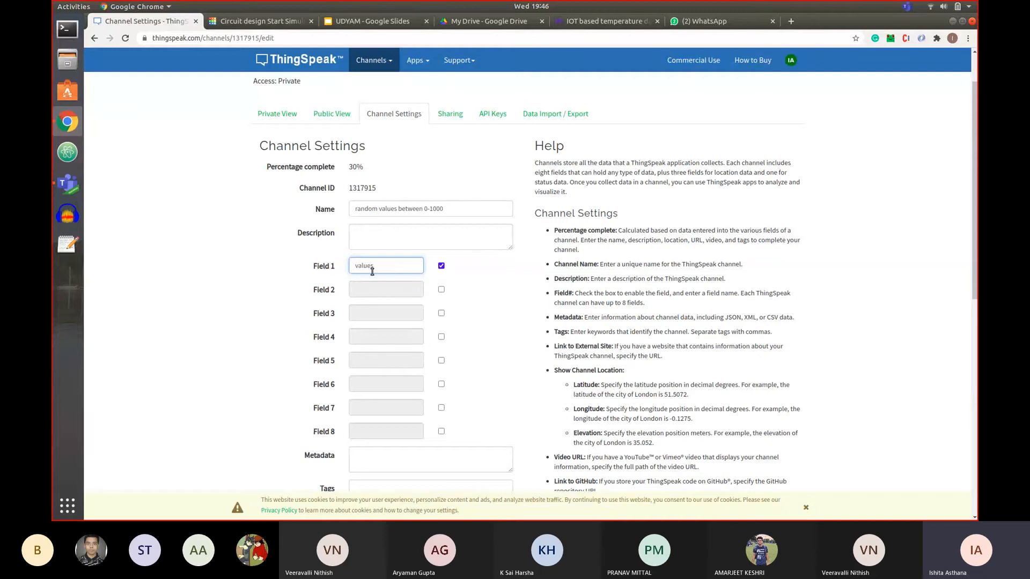
double_click(372, 272)
left_click(441, 290)
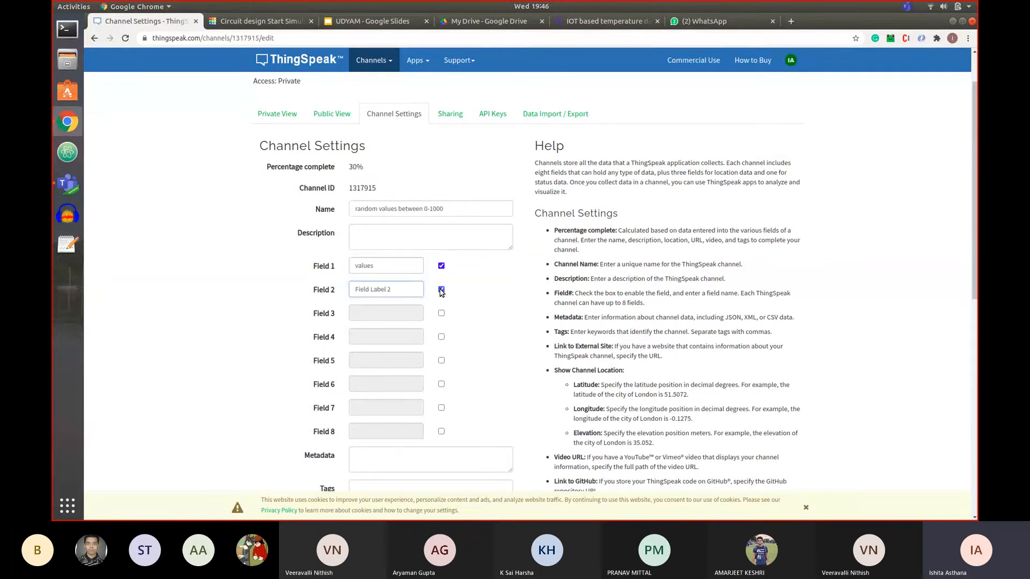
left_click(440, 289)
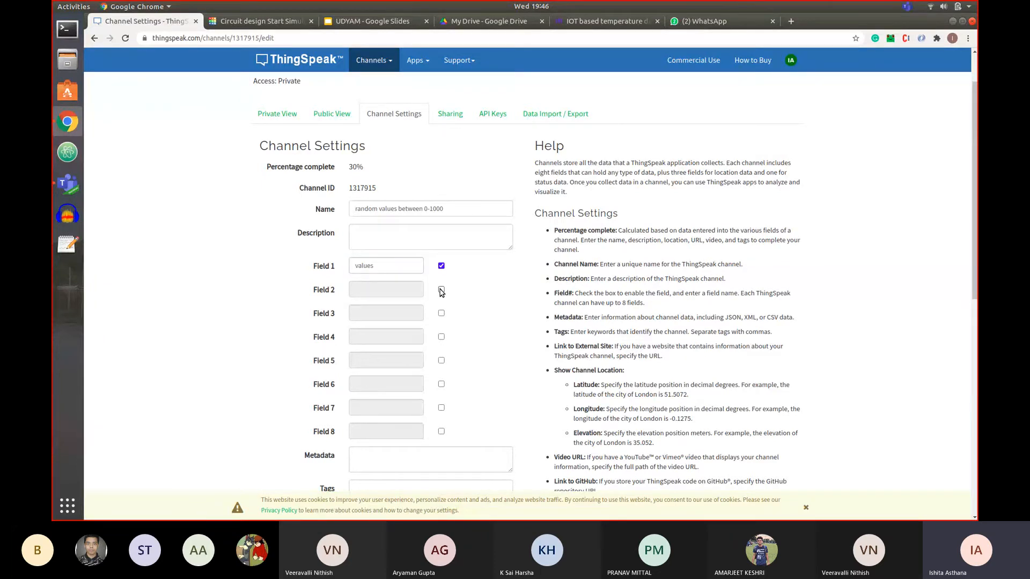
Examine the remaining channel settings, including metadata, tags, external links, location, video and status options.
scroll(485, 343, "down", 8)
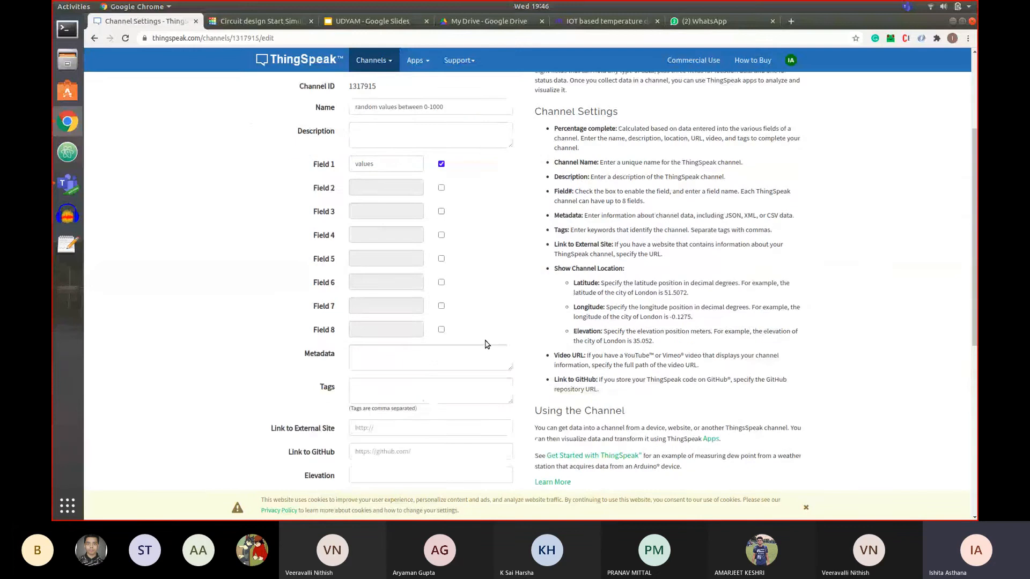
scroll(411, 208, "up", 3)
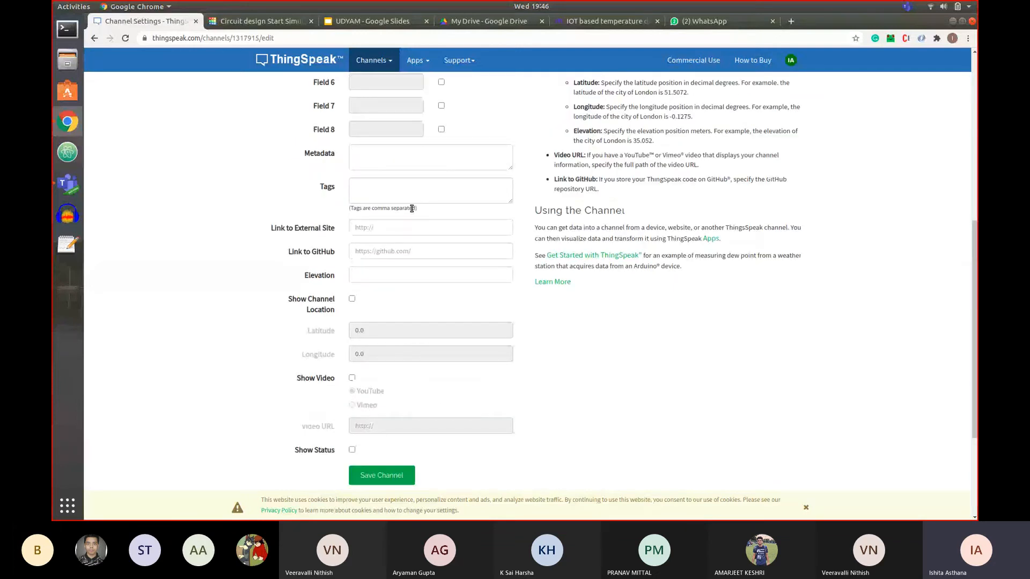
scroll(411, 214, "down", 1)
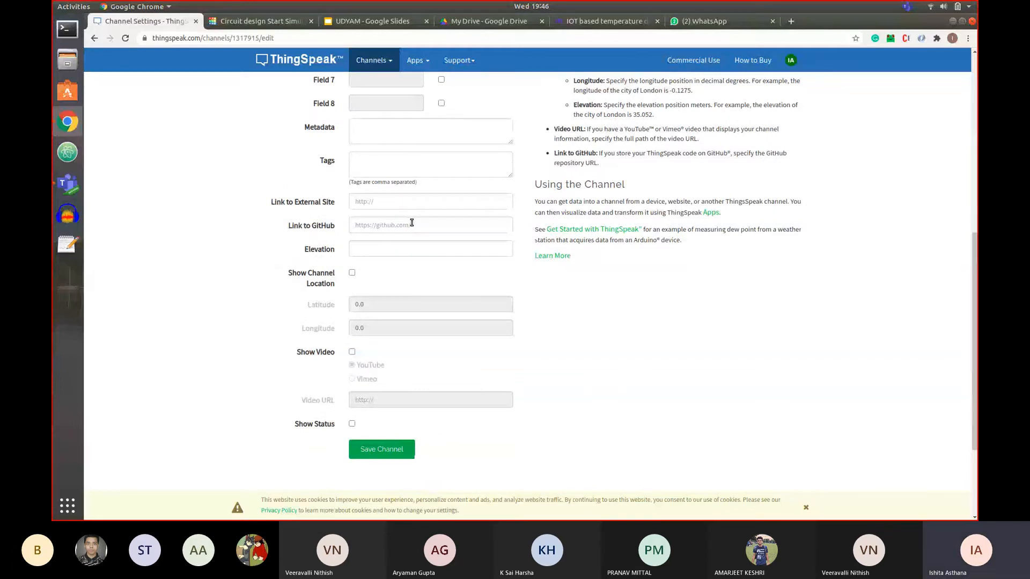
scroll(411, 222, "up", 9)
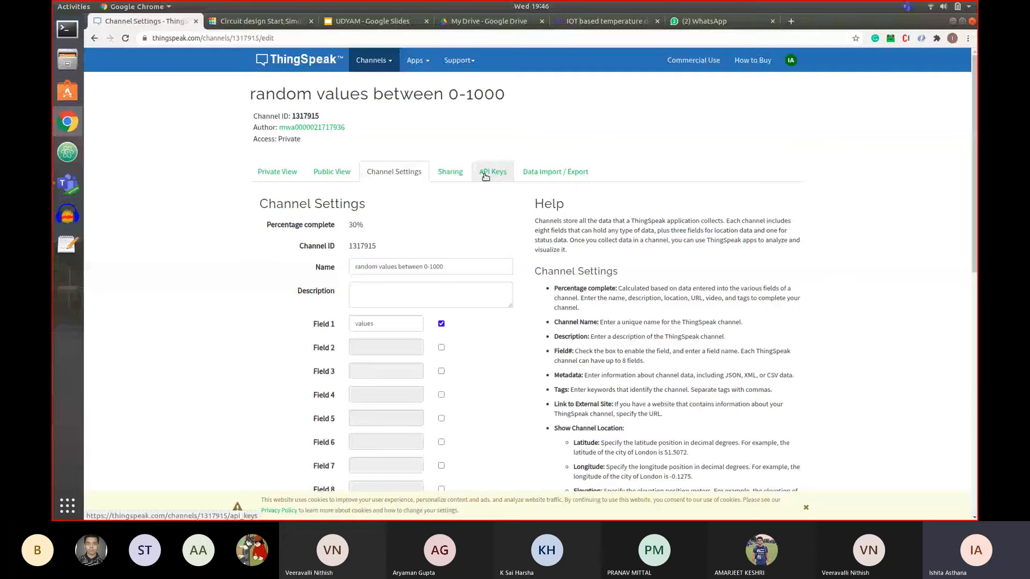
Open the channel's API keys and highlight the write key and the read key for review.
left_click(486, 177)
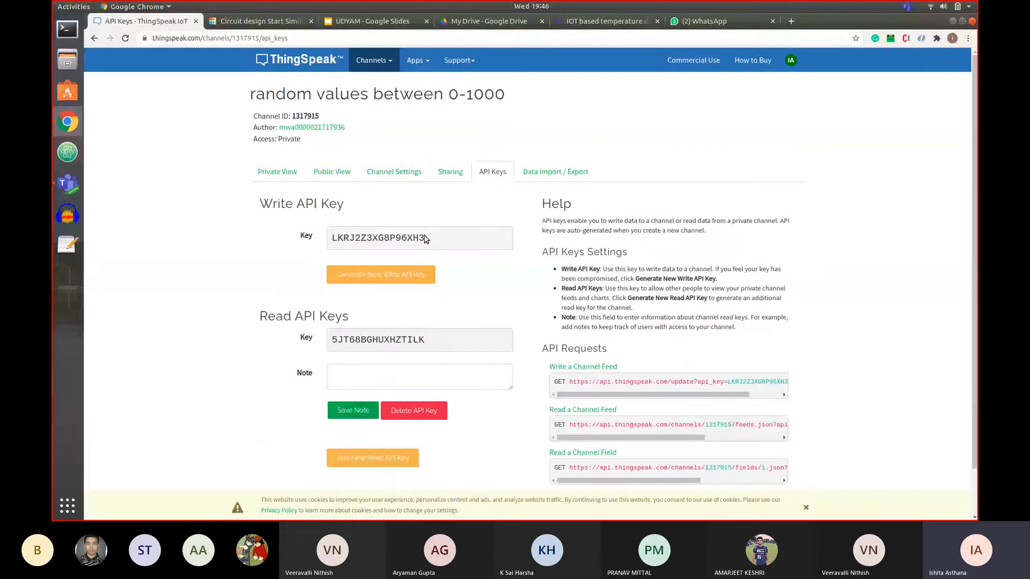
double_click(424, 239)
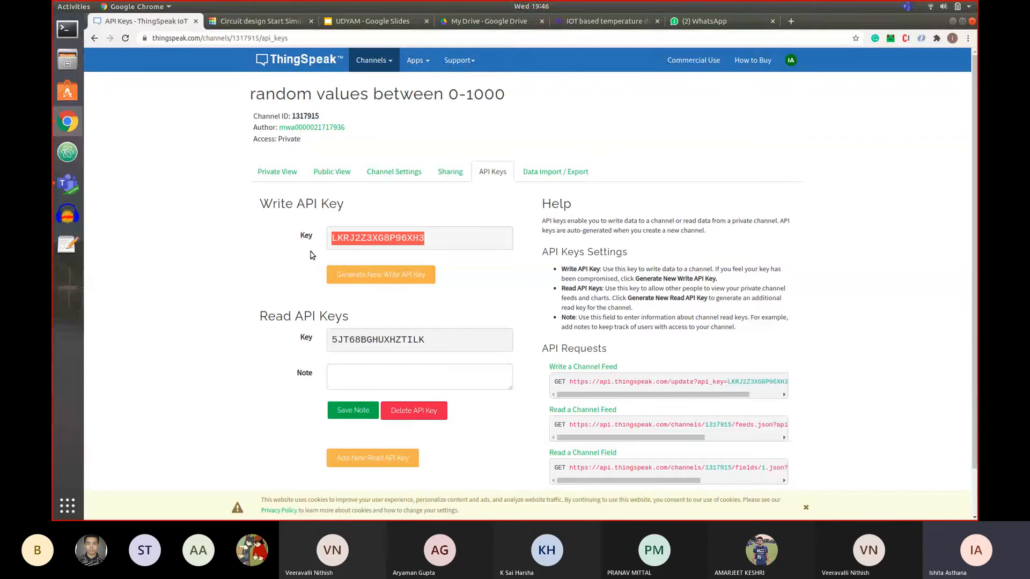
left_click_drag(424, 340, 328, 341)
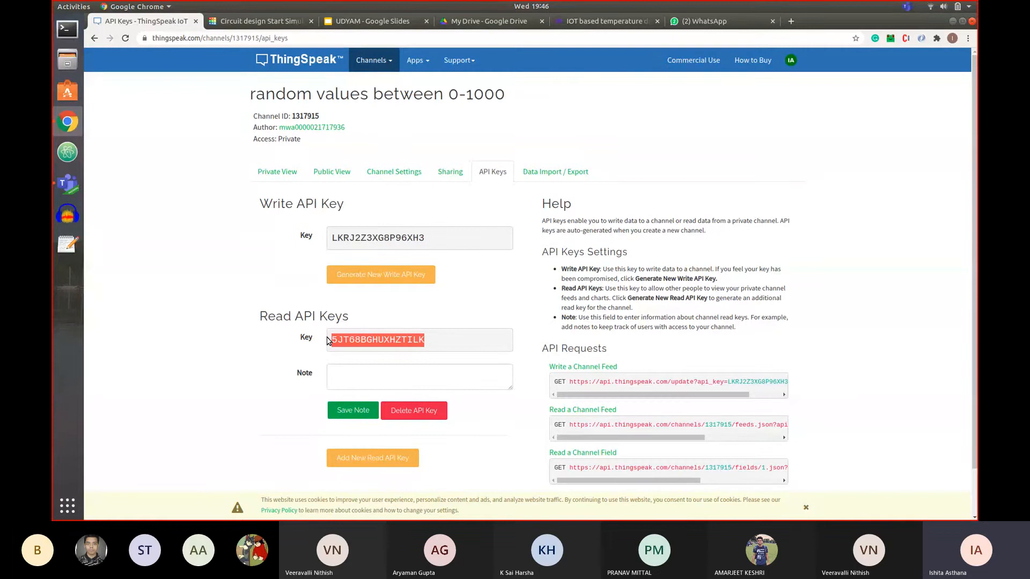
left_click(446, 234)
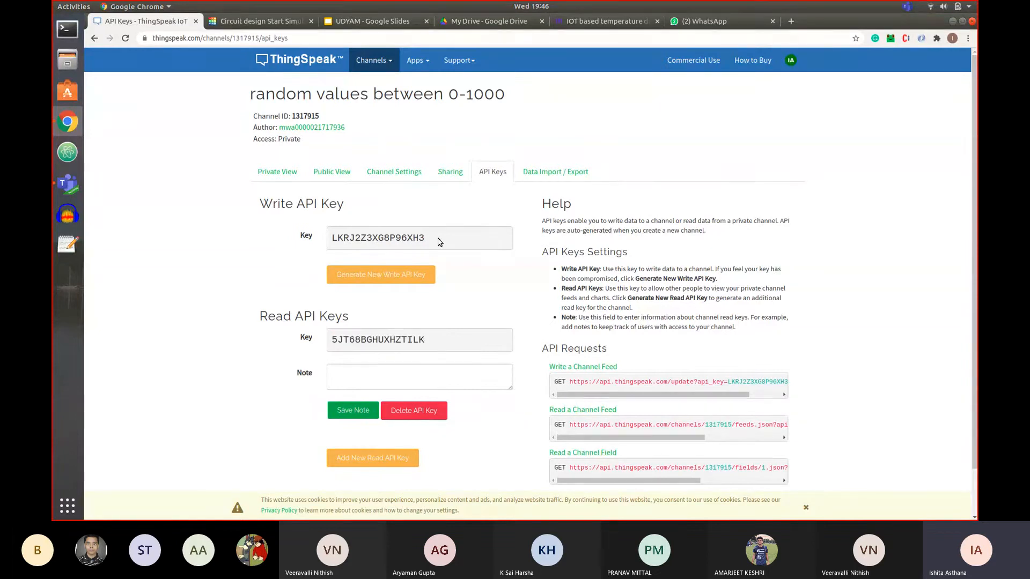
left_click_drag(437, 242, 327, 246)
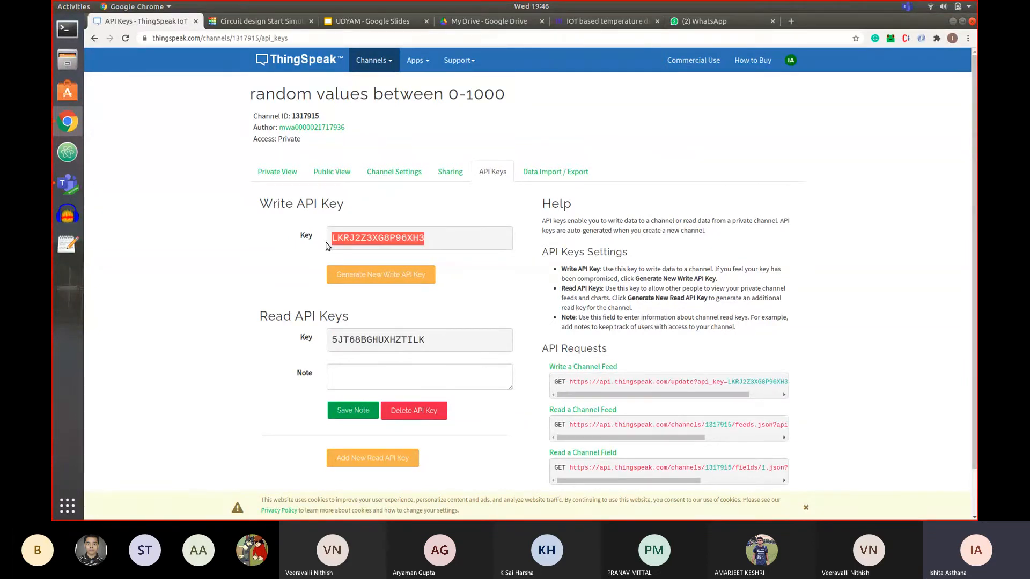
left_click(406, 236)
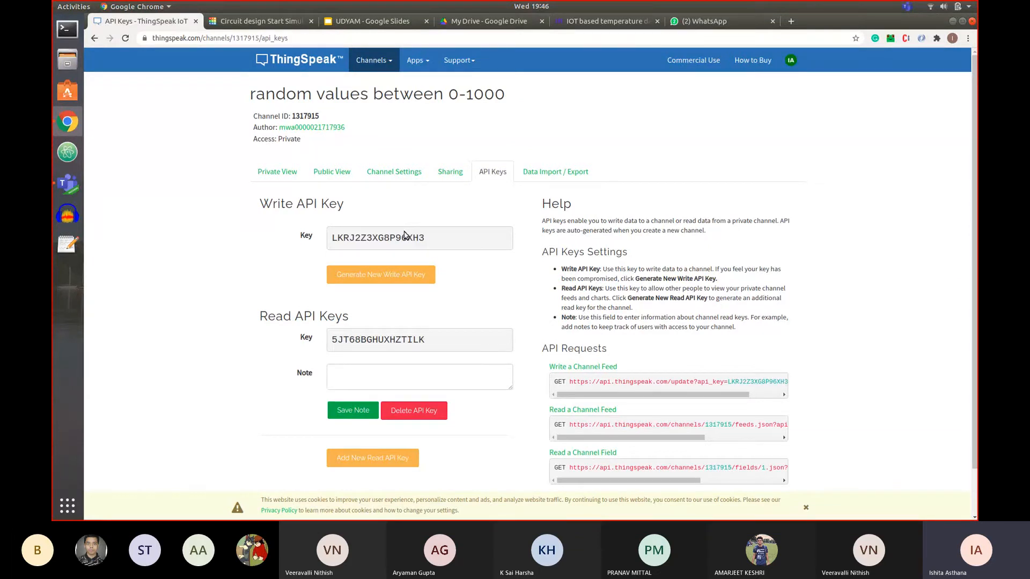
Return to the channel's private view and inspect the Field 1 chart's plotted values over time.
left_click(284, 176)
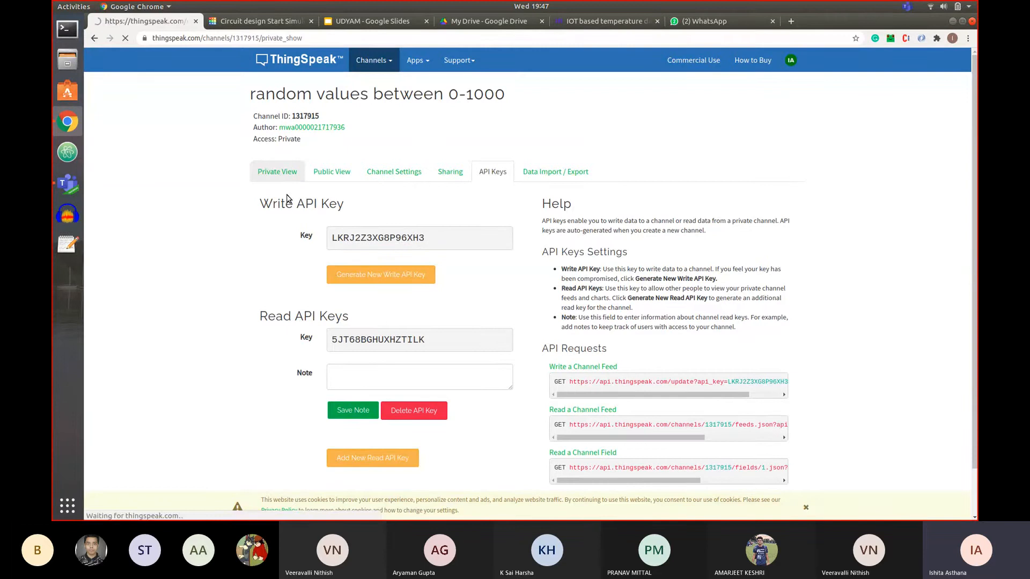
scroll(388, 261, "down", 2)
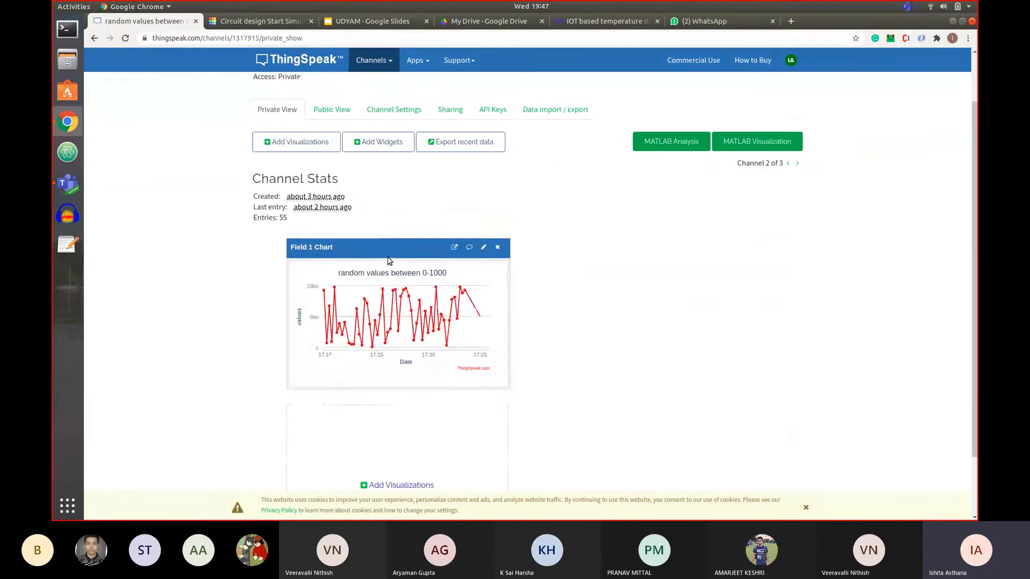
mouse_move(329, 338)
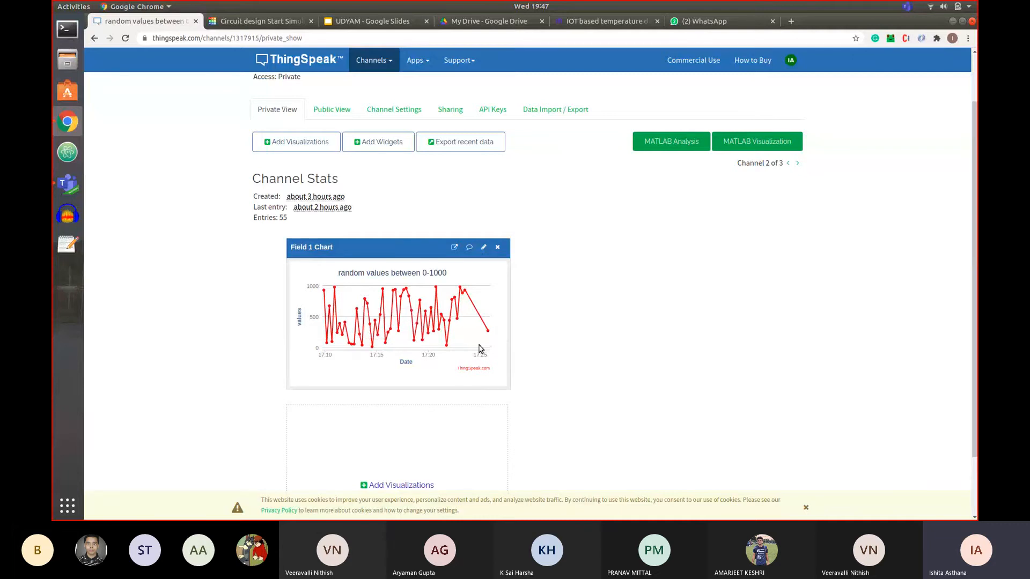
mouse_move(348, 351)
mouse_move(490, 343)
Switch to Microsoft Teams and stop sharing the screen in the meeting.
left_click(67, 183)
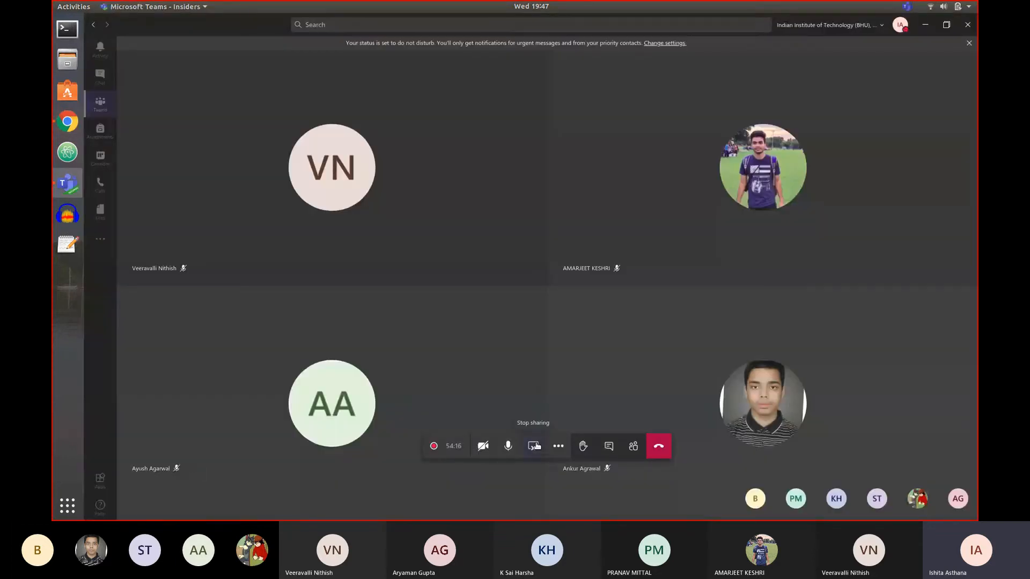
left_click(534, 446)
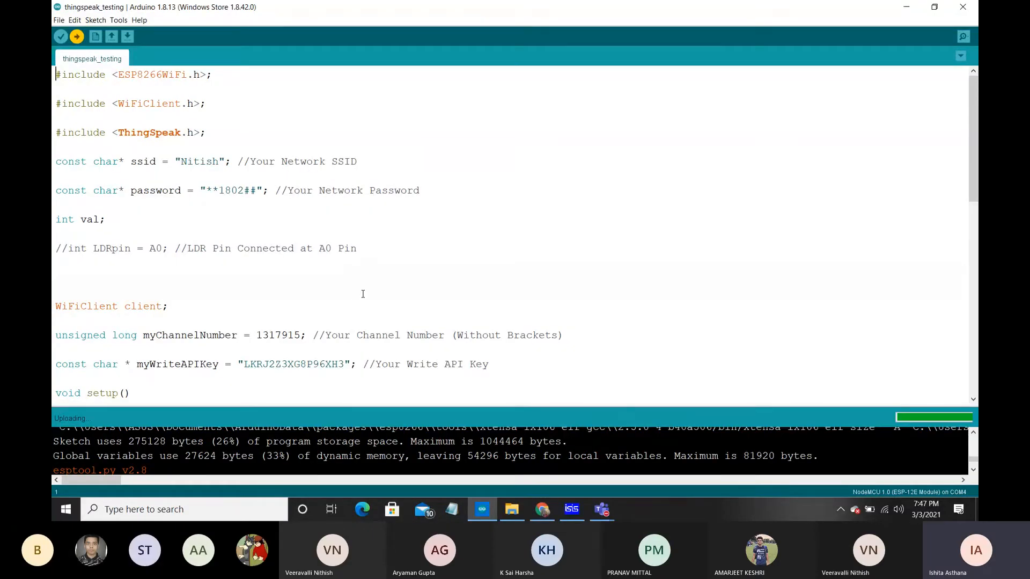
Review the thingspeak_testing sketch's library includes, network credentials, channel number and setup code.
left_click(217, 117)
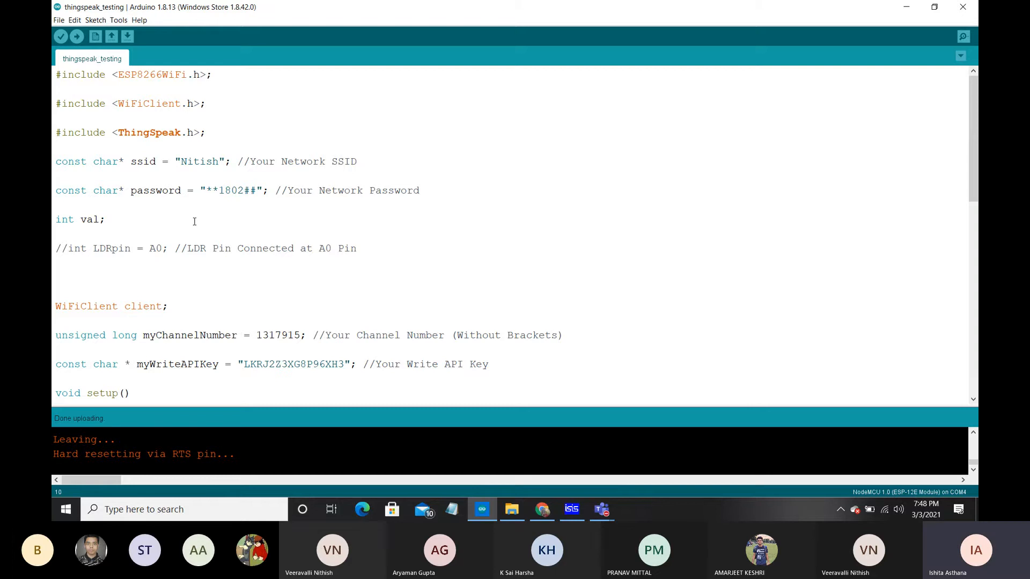
left_click(123, 220)
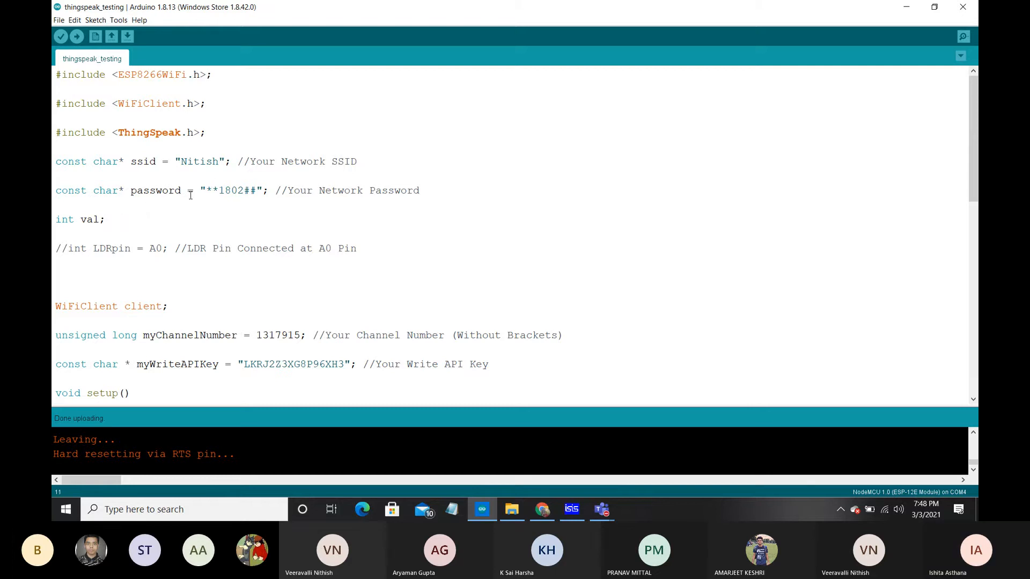
scroll(298, 225, "down", 2)
scroll(298, 226, "up", 1)
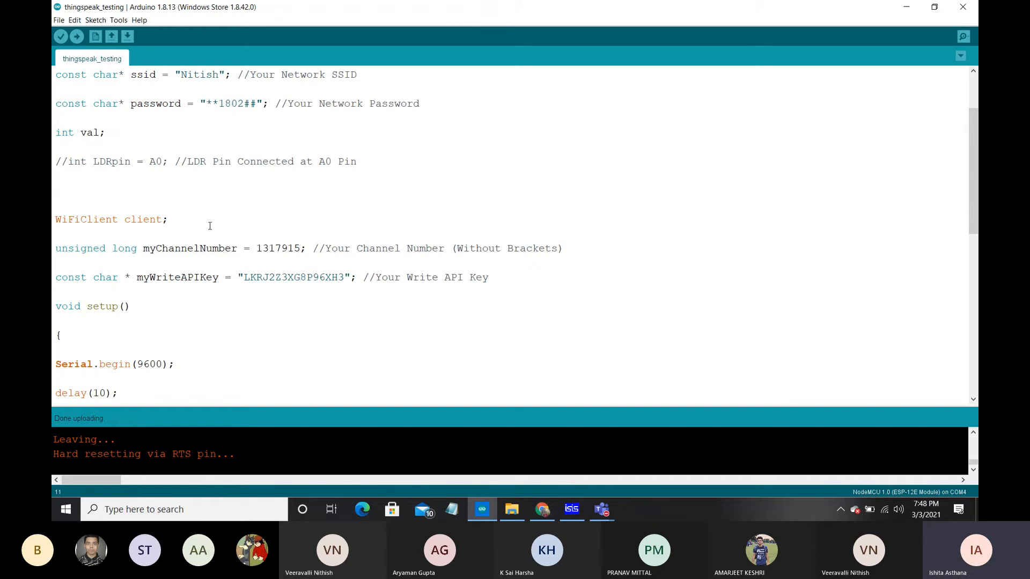
scroll(298, 226, "down", 2)
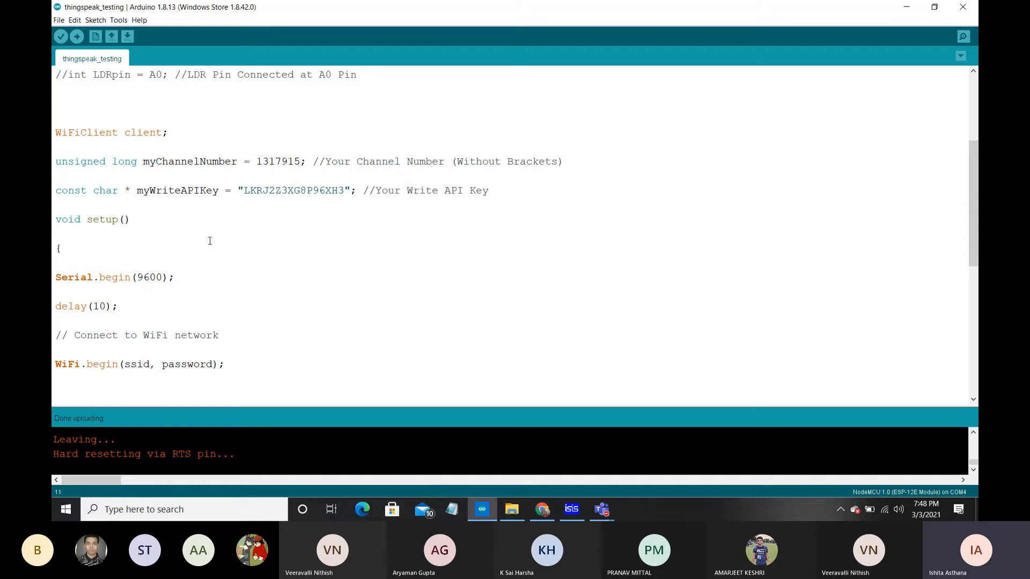
scroll(209, 241, "down", 1)
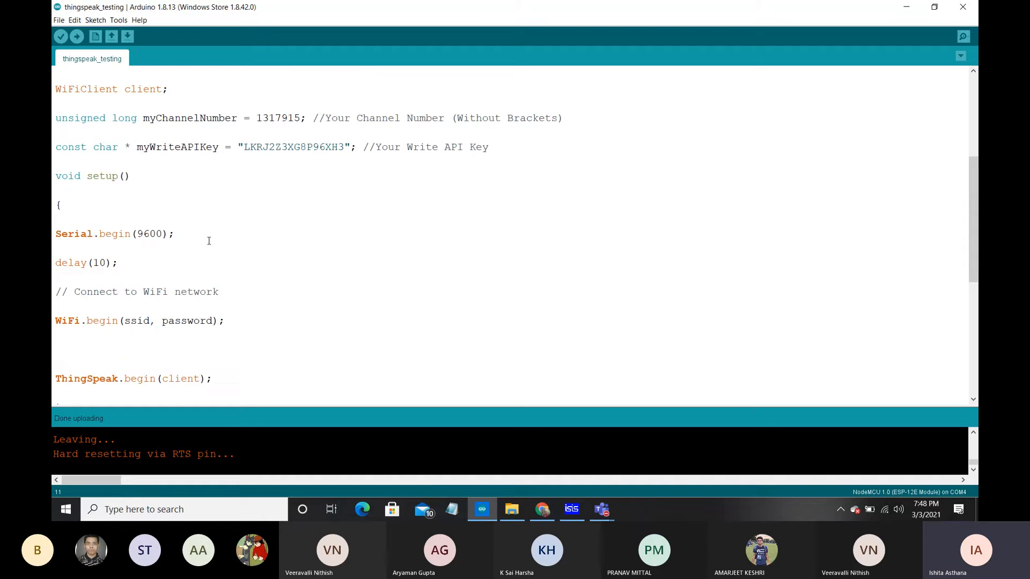
Select the write API key value in the sketch's myWriteAPIKey declaration.
left_click(245, 147)
key("shift+Right")
key("shift+Right")
key("shift+Right")
key("shift+Right")
key("shift+Right")
key("shift+Right")
key("shift+Right")
key("shift+Right")
key("shift+Right")
key("shift+Right")
key("shift+Right")
key("shift+Right")
key("shift+Right")
key("shift+Right")
key("shift+Right")
key("shift+Right")
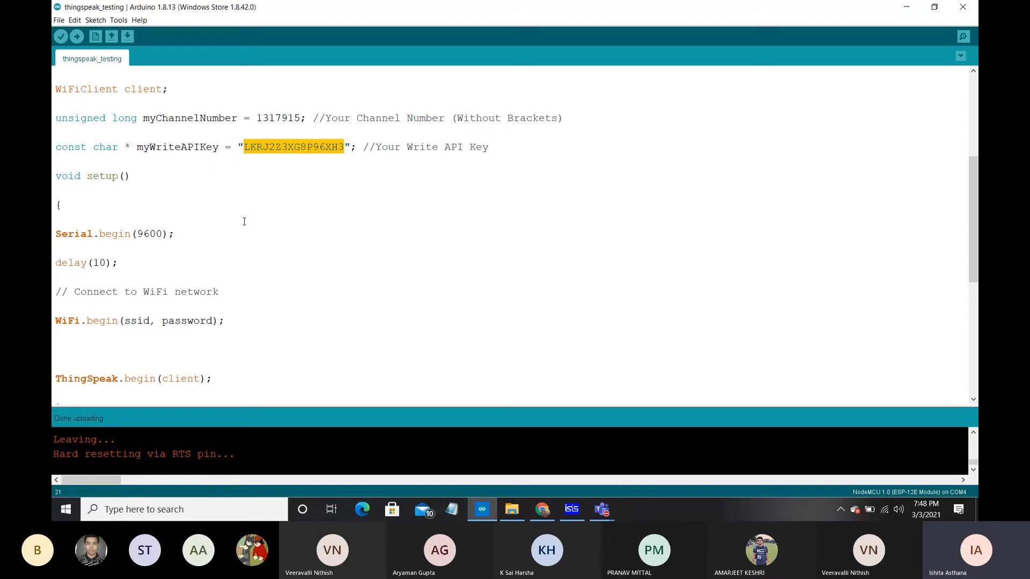
Review the sketch's setup and loop code and select the val = random(1000) statement in the loop.
scroll(244, 222, "down", 1)
scroll(244, 221, "down", 1)
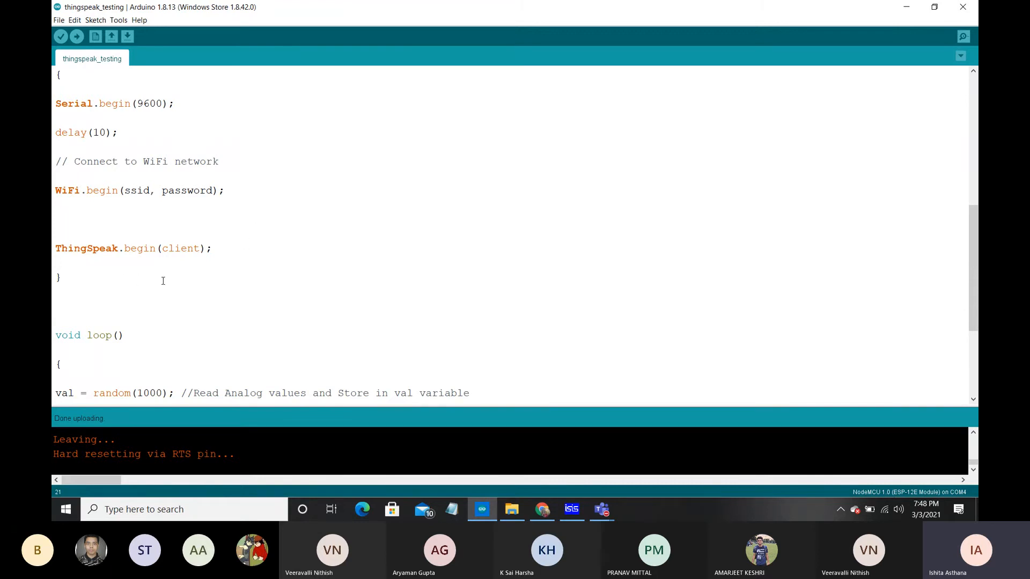
scroll(217, 276, "up", 1)
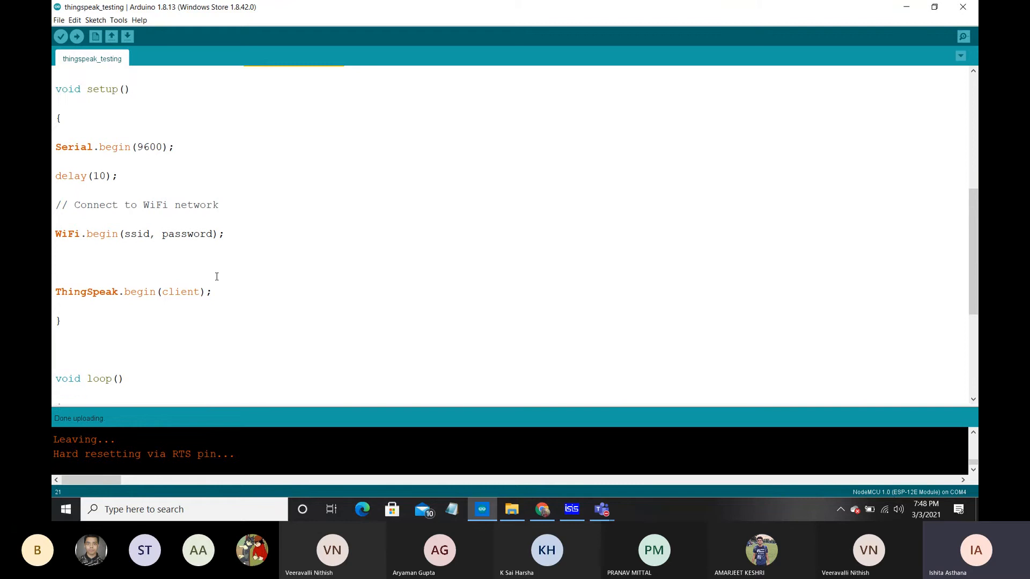
scroll(216, 276, "down", 2)
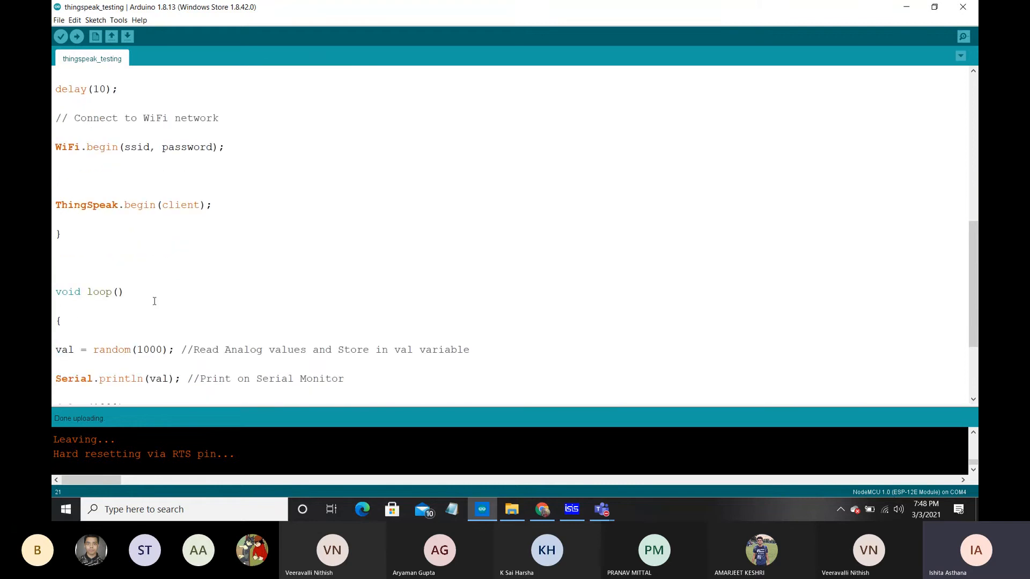
left_click(62, 321)
left_click_drag(168, 350, 55, 349)
scroll(295, 280, "down", 2)
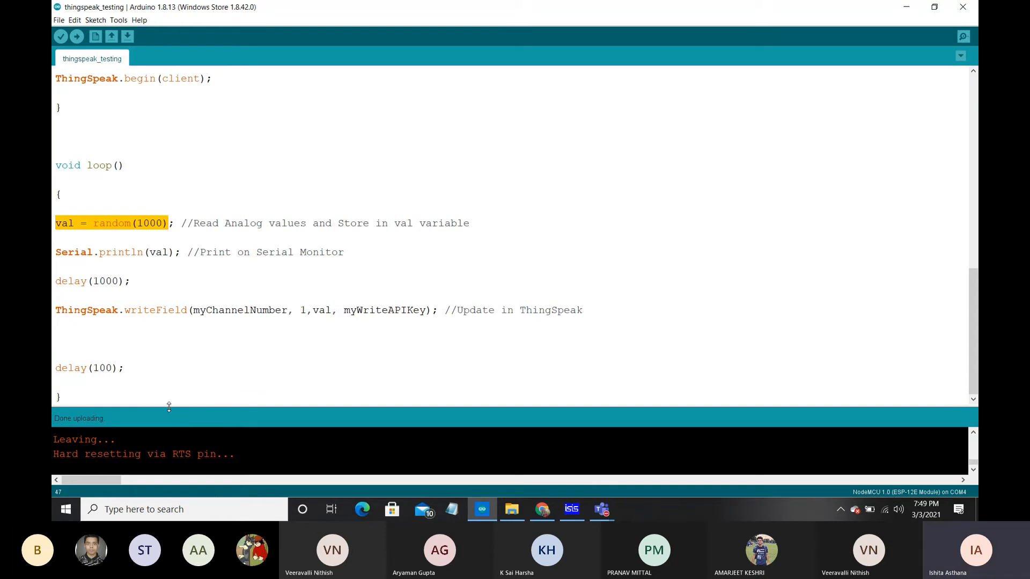
Open the COM4 serial monitor and move its window down over the sketch's loop code.
left_click(963, 36)
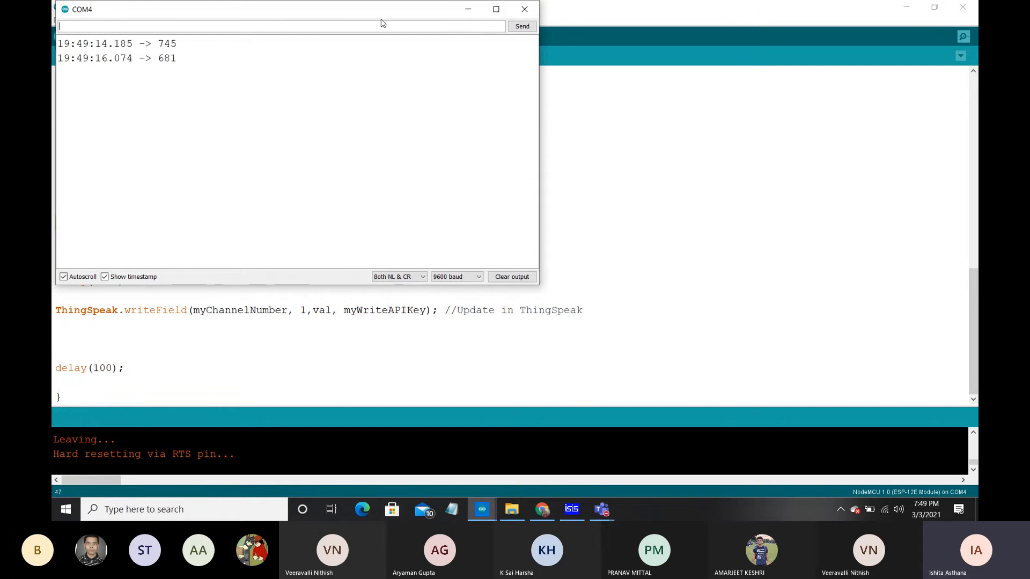
left_click_drag(380, 19, 456, 158)
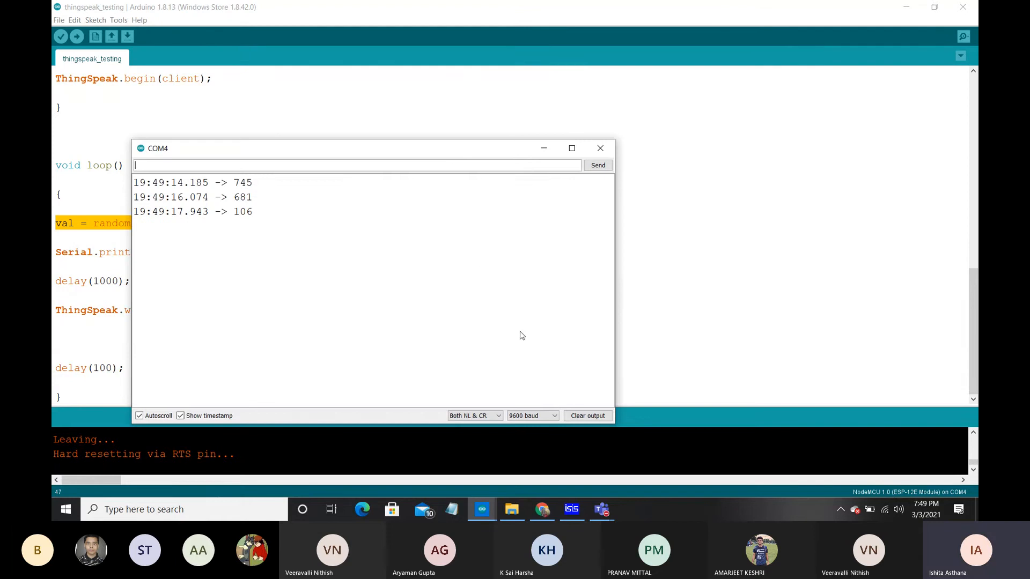
Switch to Chrome, search Google for thingspeak in a new tab and open the ThingSpeak website.
left_click(539, 510)
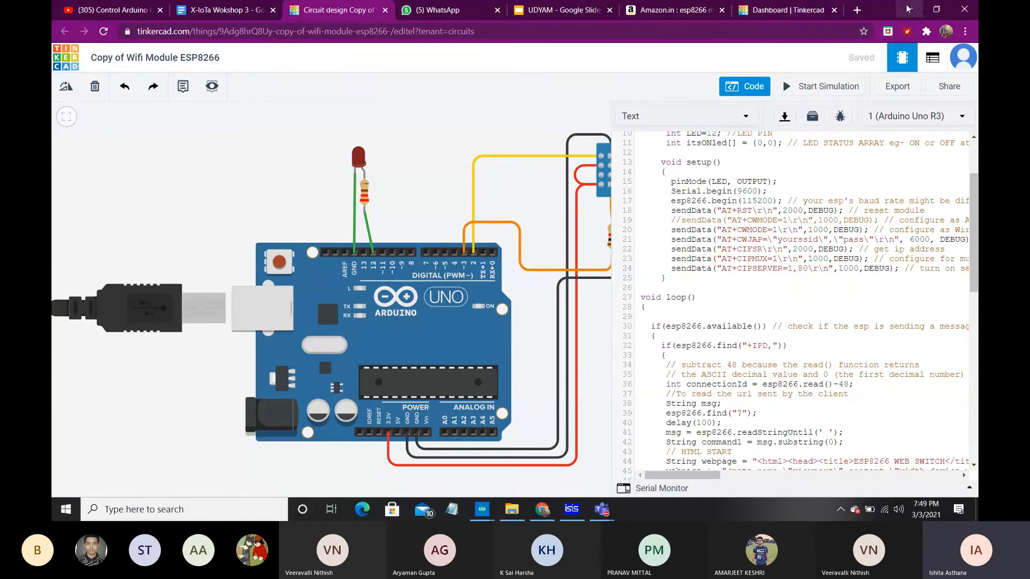
left_click(858, 9)
left_click(468, 246)
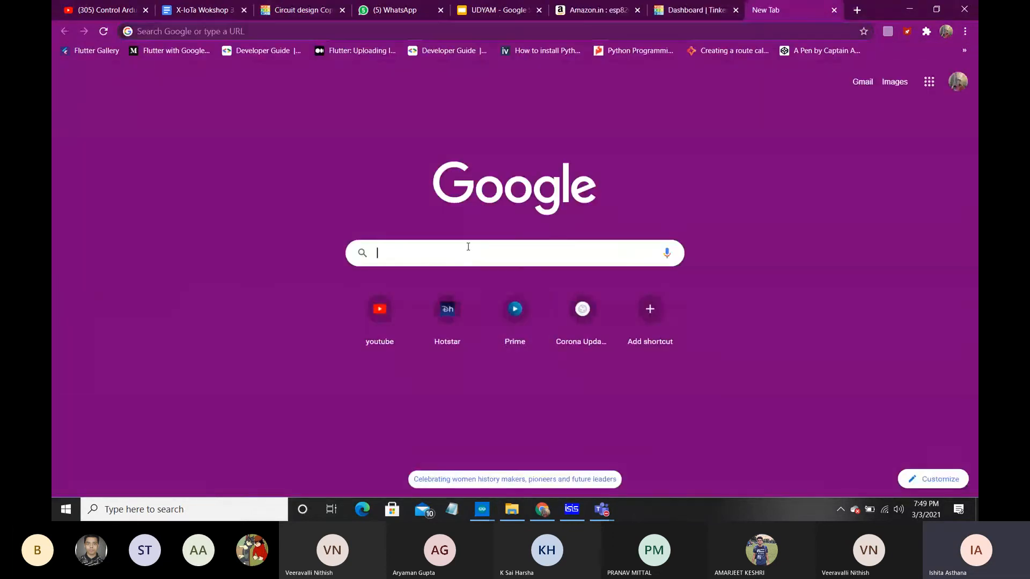
type("thingspeak")
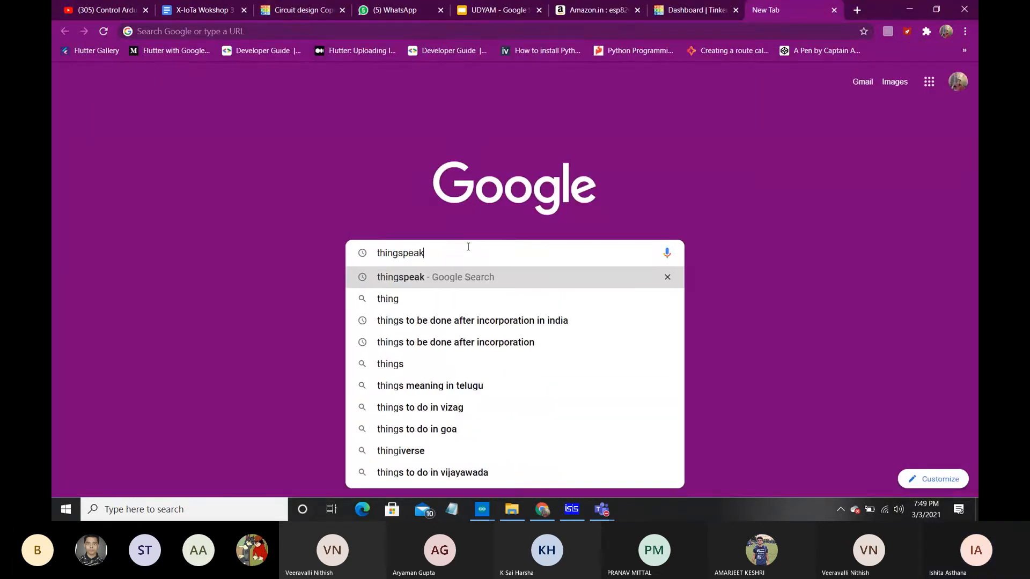
key("Return")
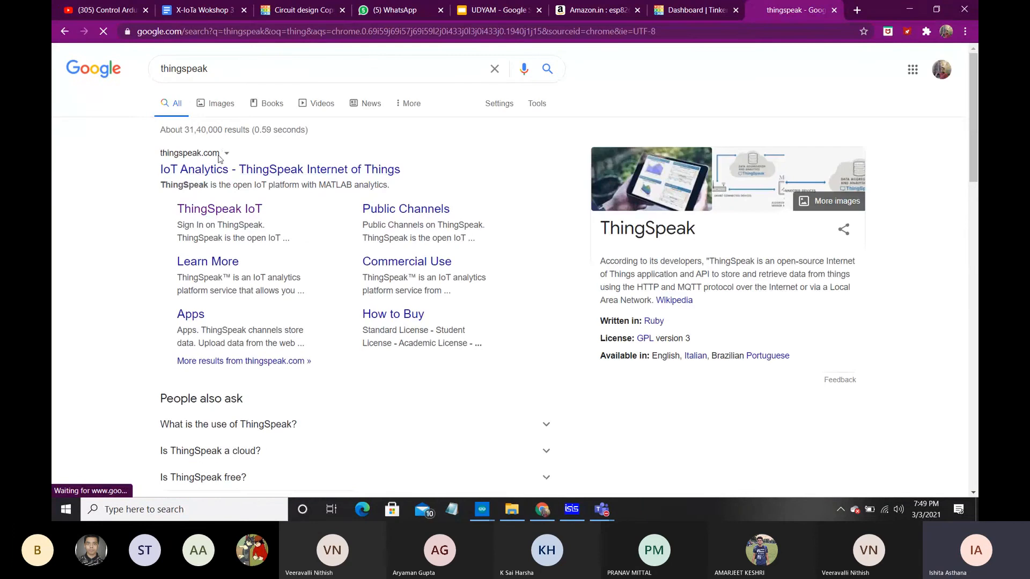
left_click(217, 171)
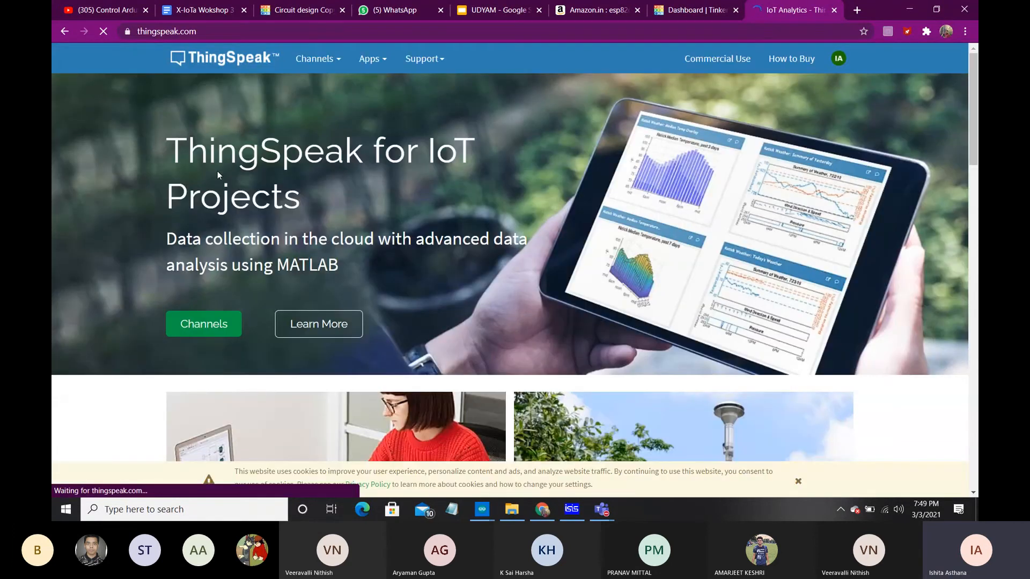
Open the "random values between 0-1000" channel from My Channels and view its Field 1 chart.
left_click(315, 58)
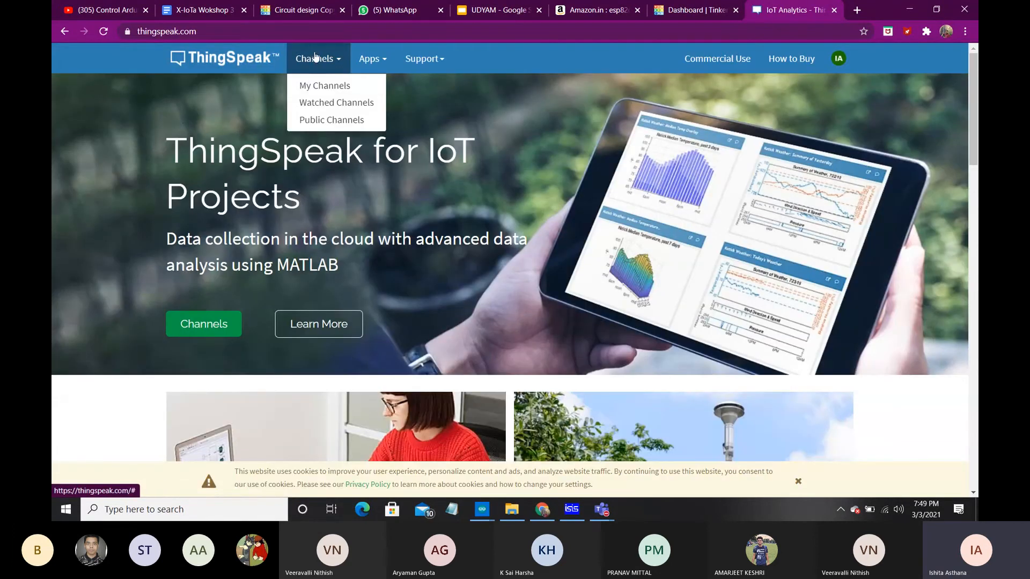
left_click(310, 88)
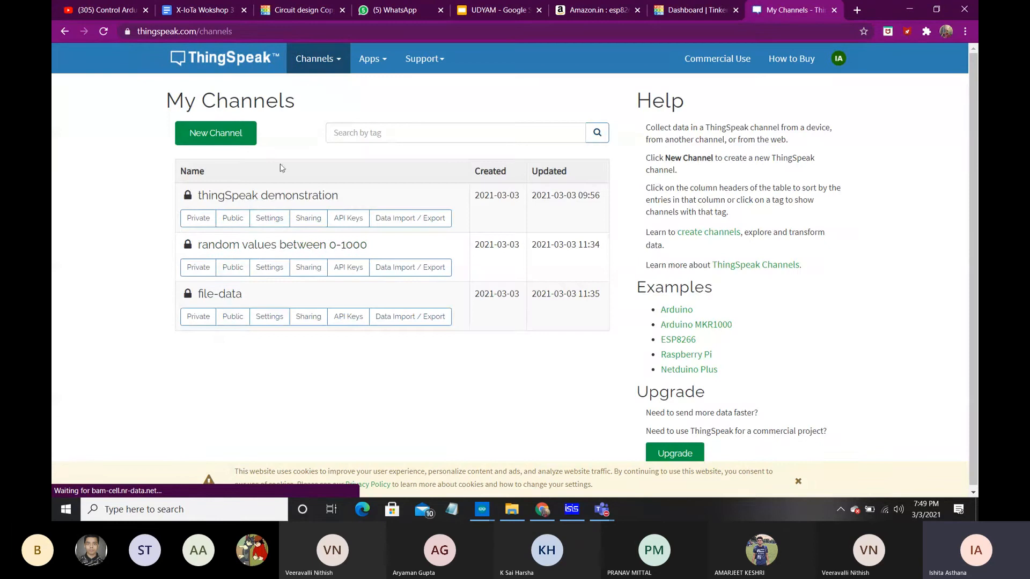
left_click(268, 245)
scroll(409, 313, "down", 2)
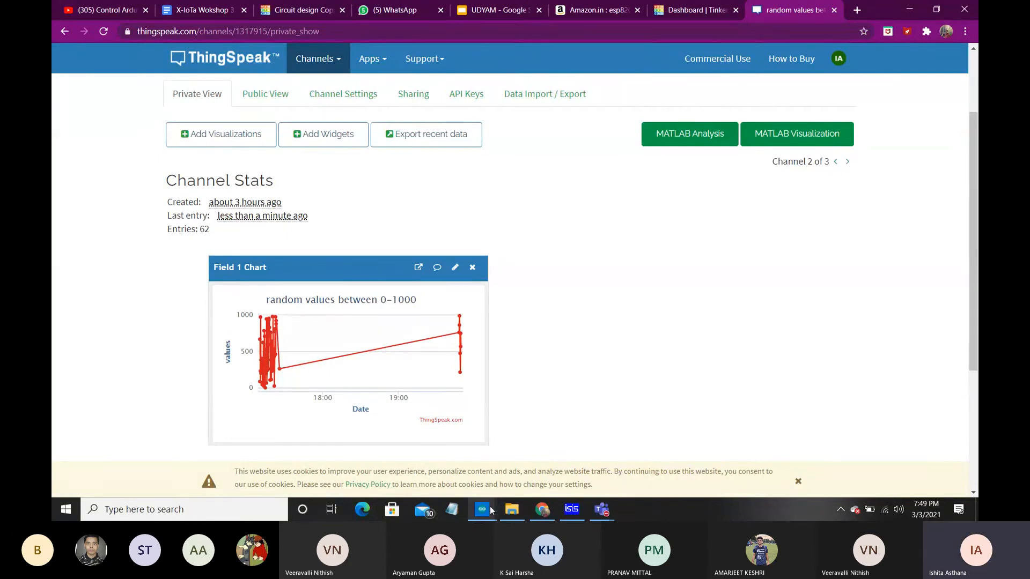
Bring up the COM4 serial monitor and place it beside the channel's Field 1 chart.
mouse_move(490, 506)
left_click(537, 445)
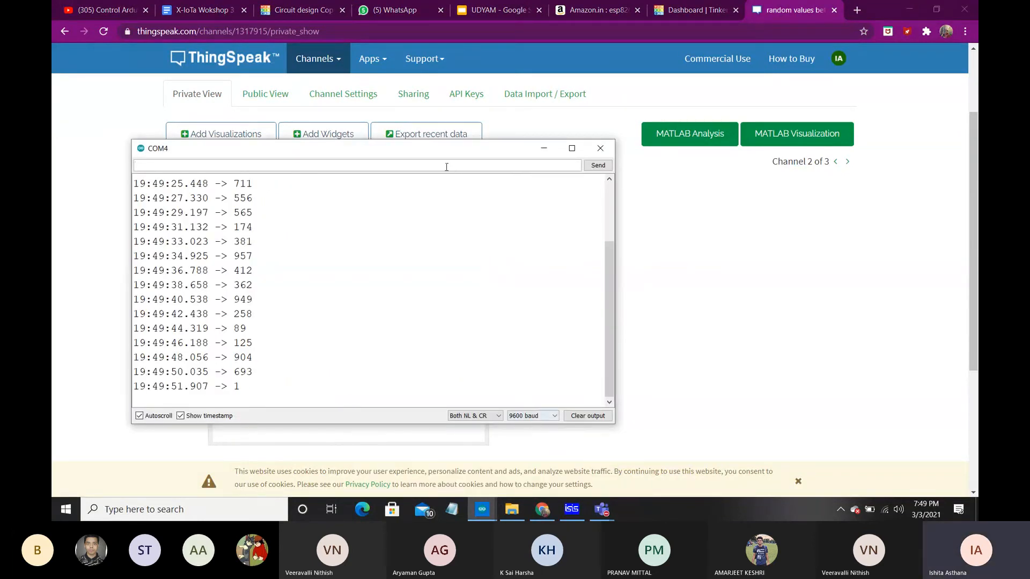
left_click_drag(437, 153, 791, 175)
mouse_move(417, 352)
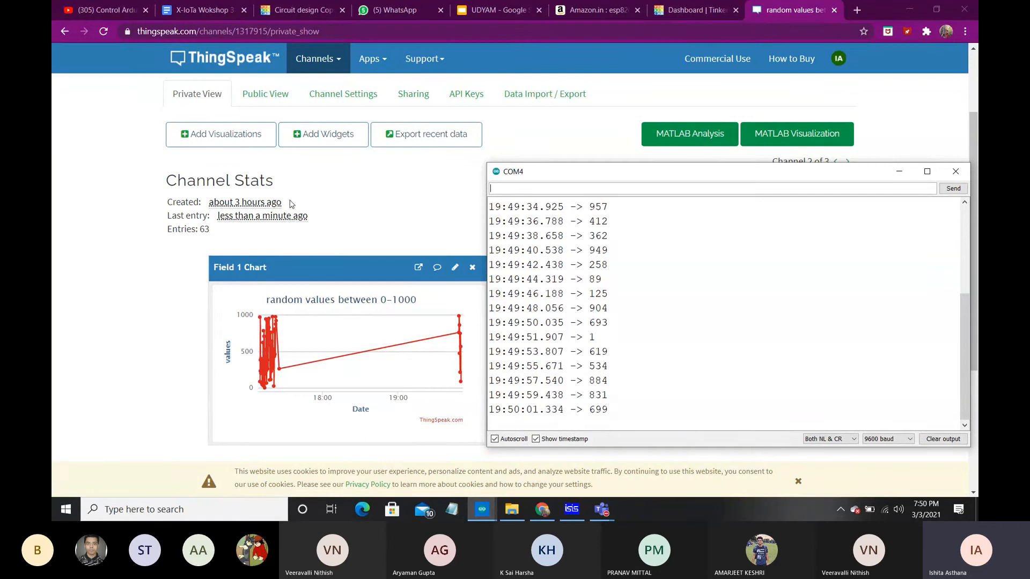
Compare the points on the Field 1 chart with the values streaming in the COM4 serial monitor.
left_click(296, 65)
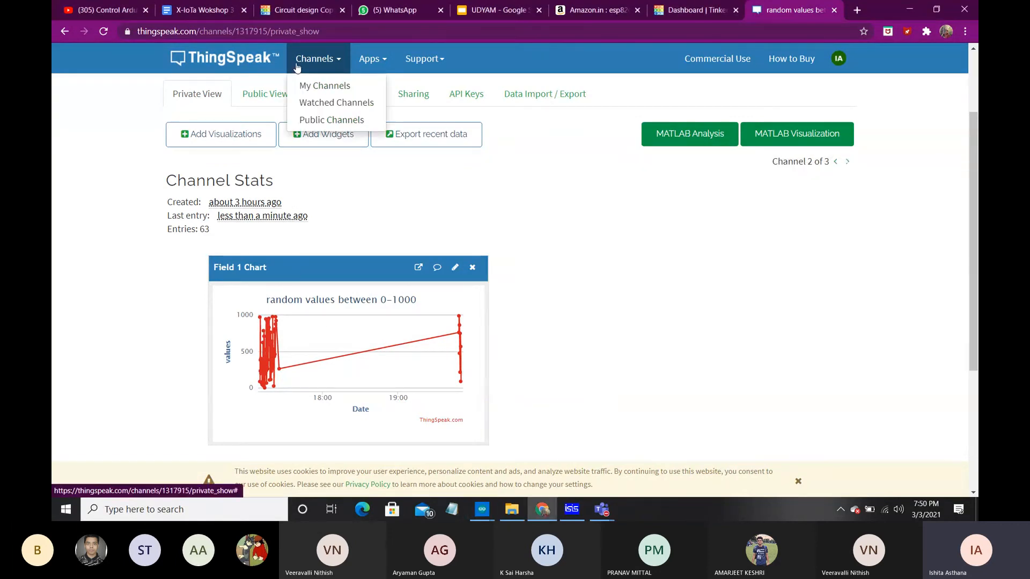
left_click(352, 187)
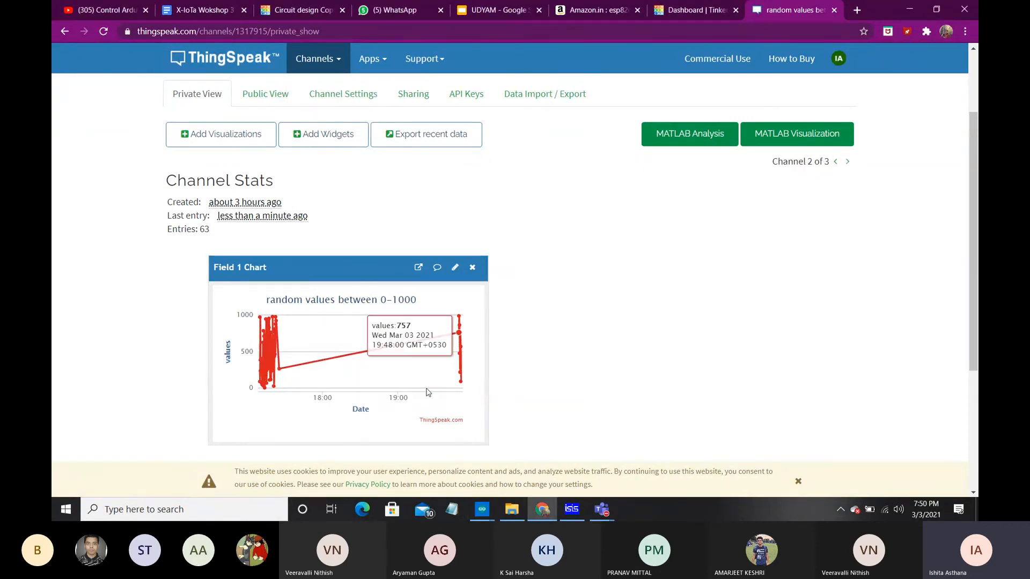
mouse_move(480, 513)
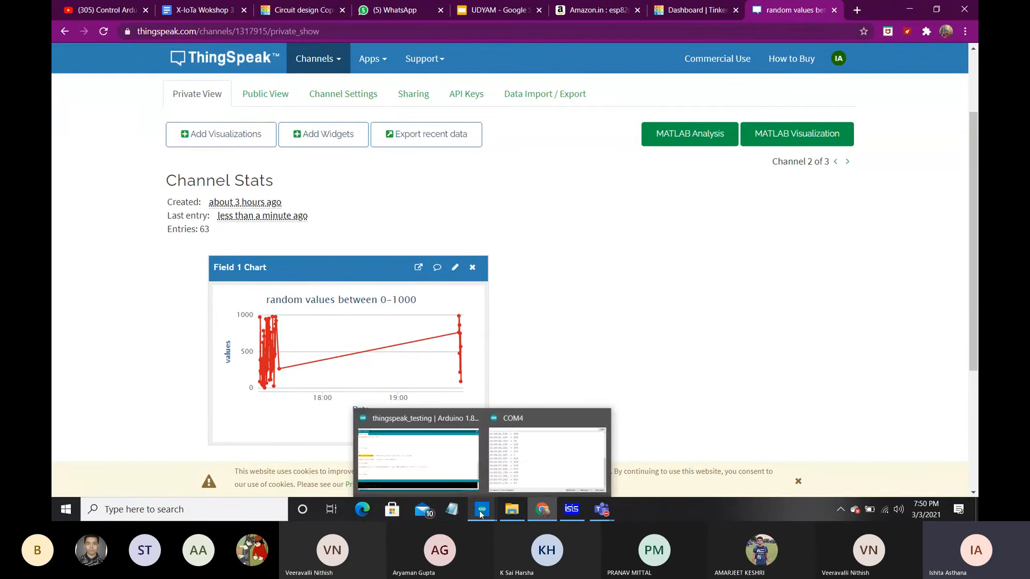
left_click(547, 456)
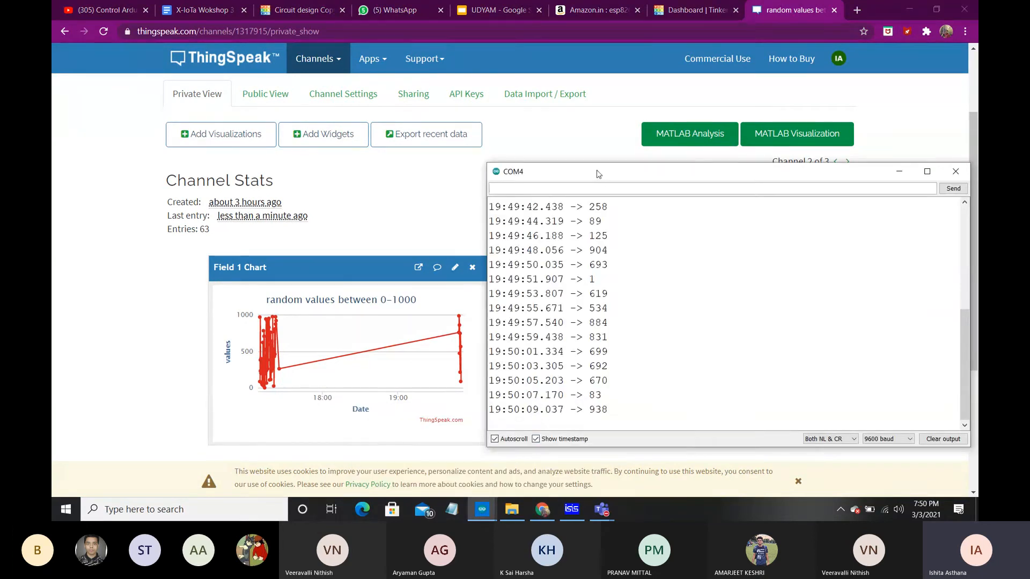
left_click_drag(598, 173, 608, 174)
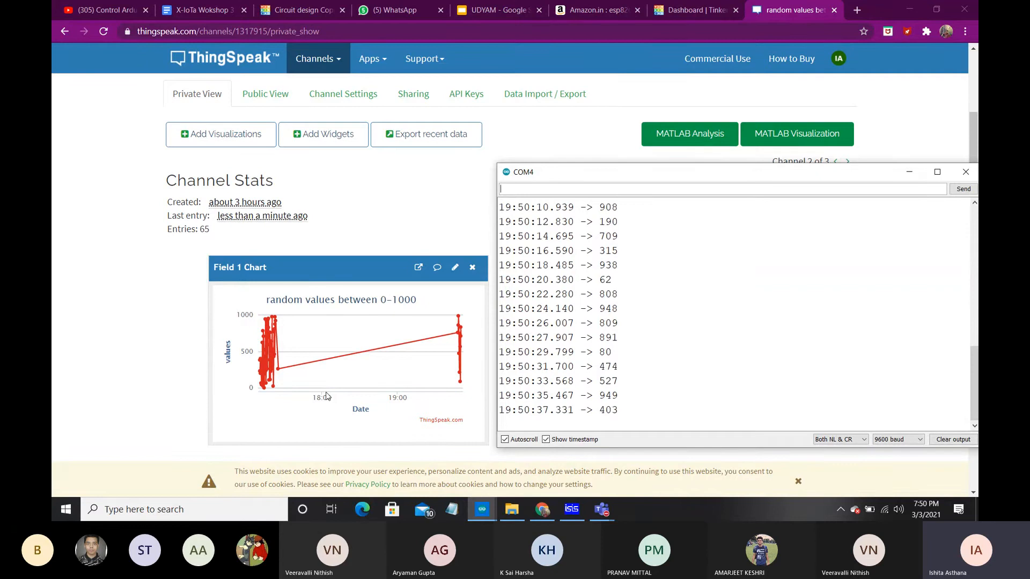
mouse_move(270, 358)
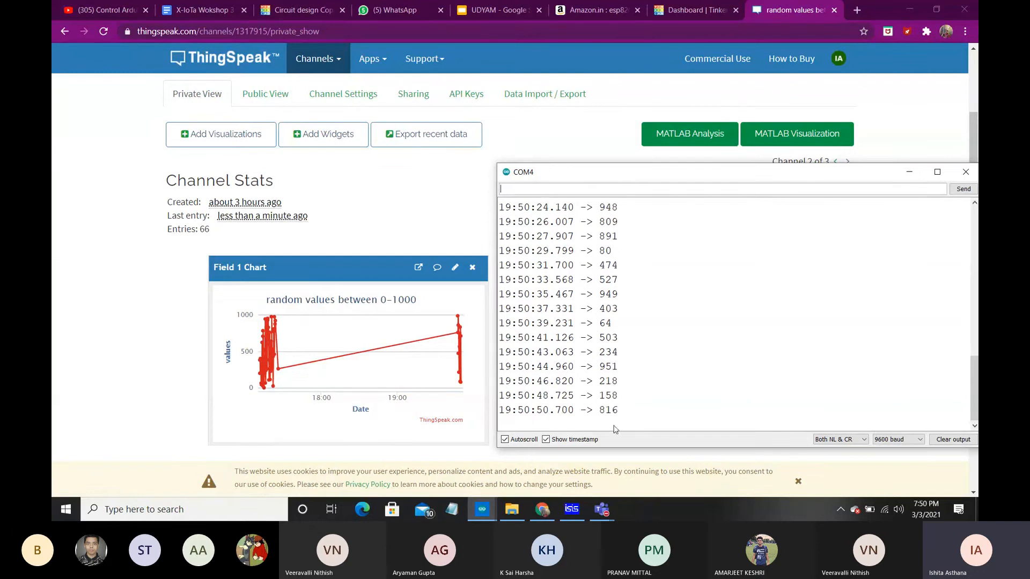
mouse_move(578, 508)
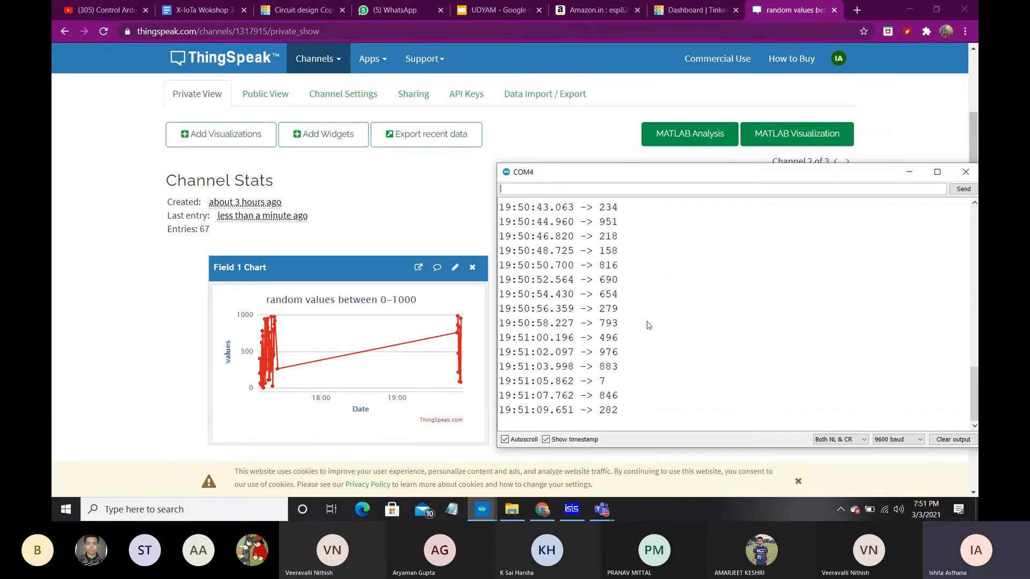
Return to the thingspeak_testing sketch and examine the random(1000) call in its loop.
mouse_move(485, 508)
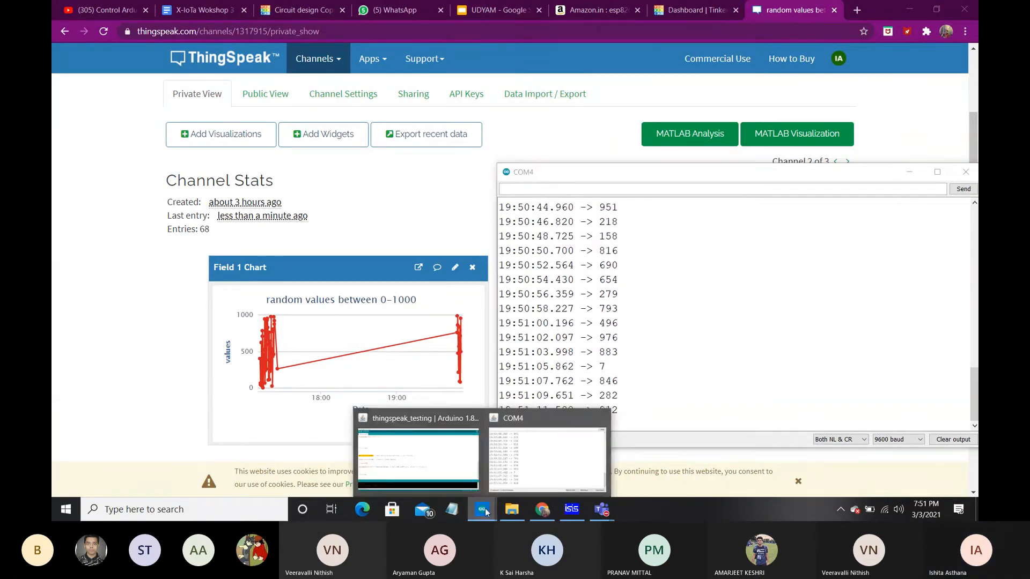
left_click(410, 456)
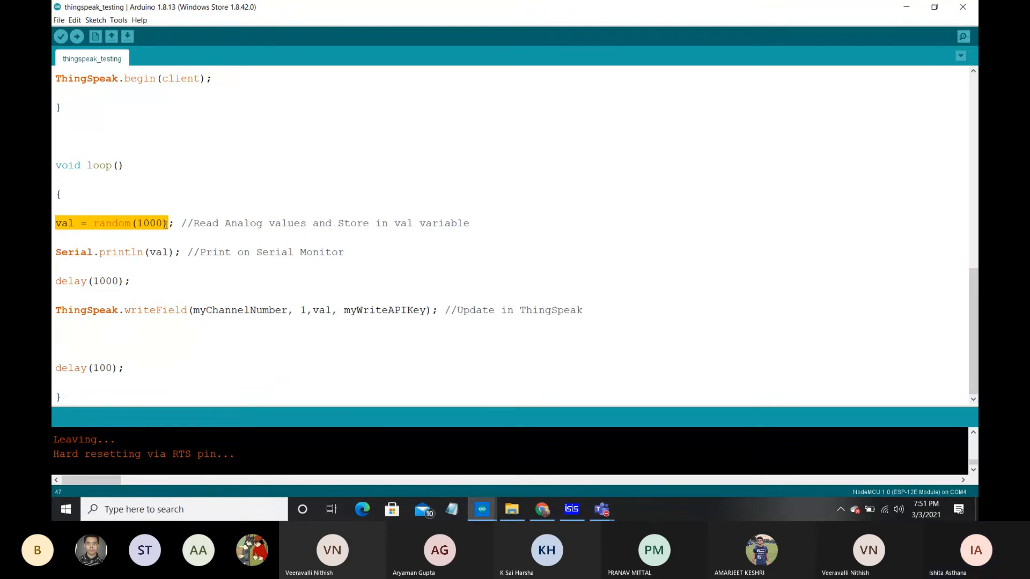
left_click(161, 223)
left_click(94, 223)
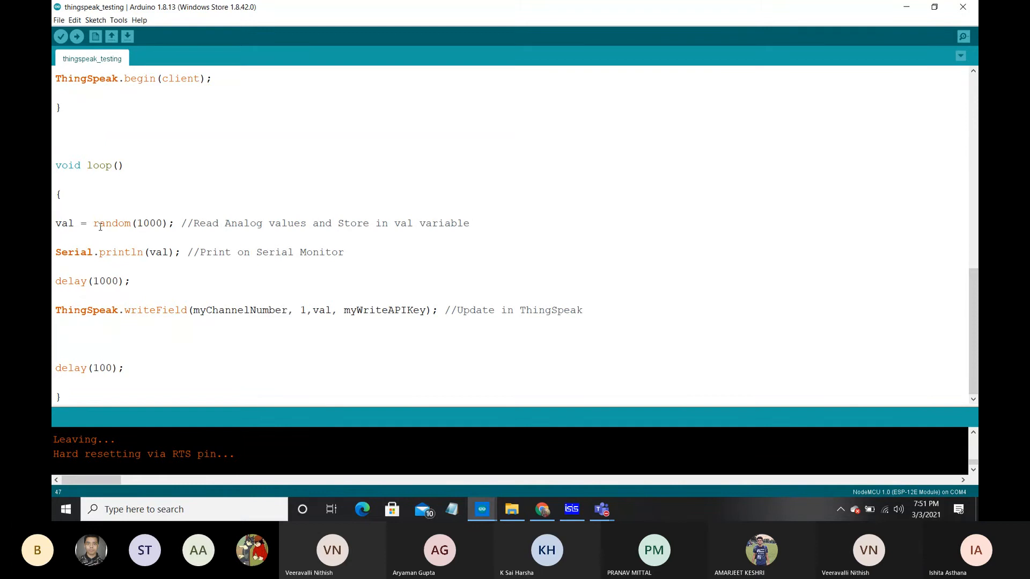
left_click(97, 195)
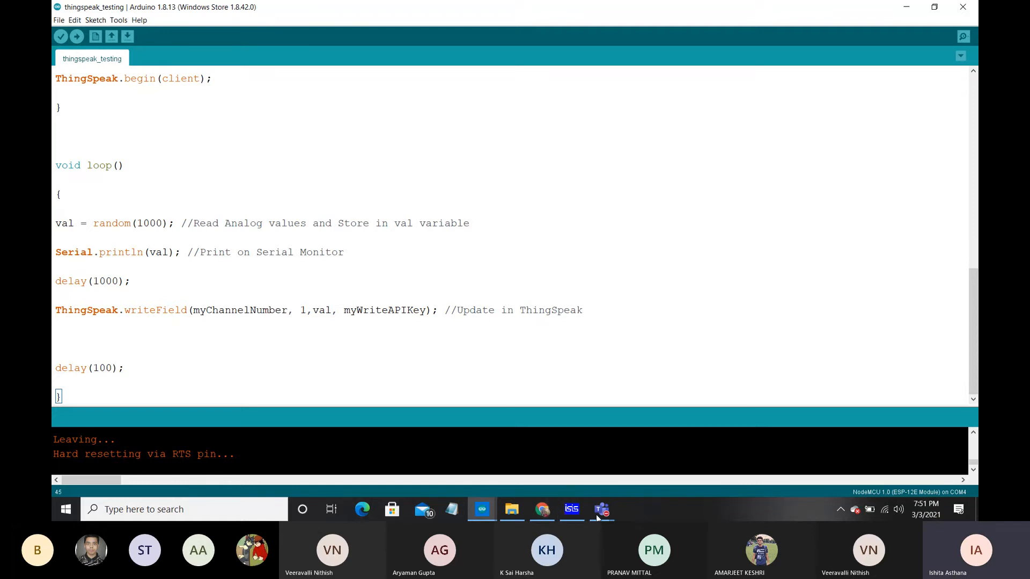
Switch to the Microsoft Teams meeting and stop sharing this computer's screen.
left_click(706, 455)
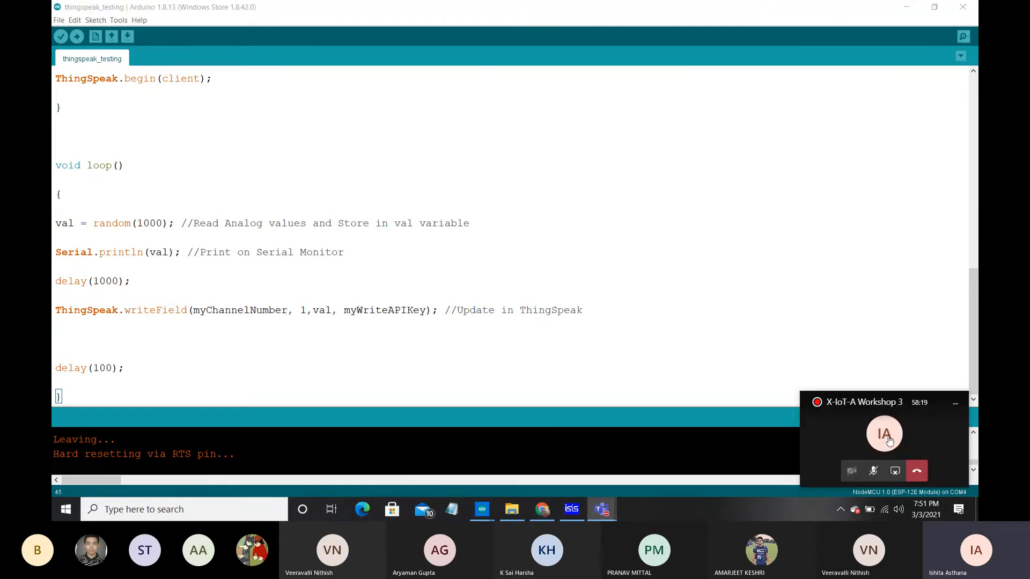
left_click(894, 468)
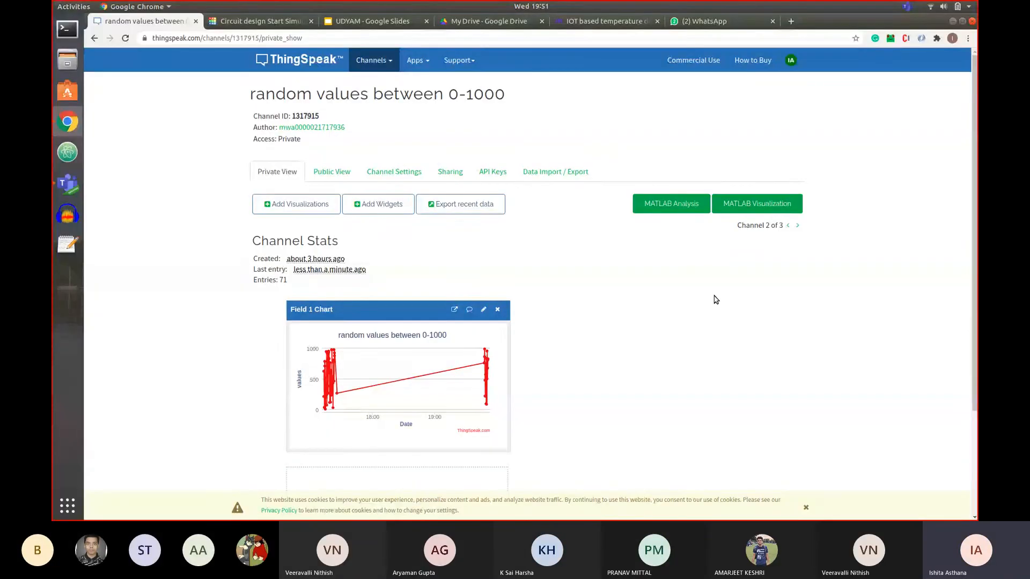
Go to the file-data channel and open its Data Import / Export page.
left_click(796, 227)
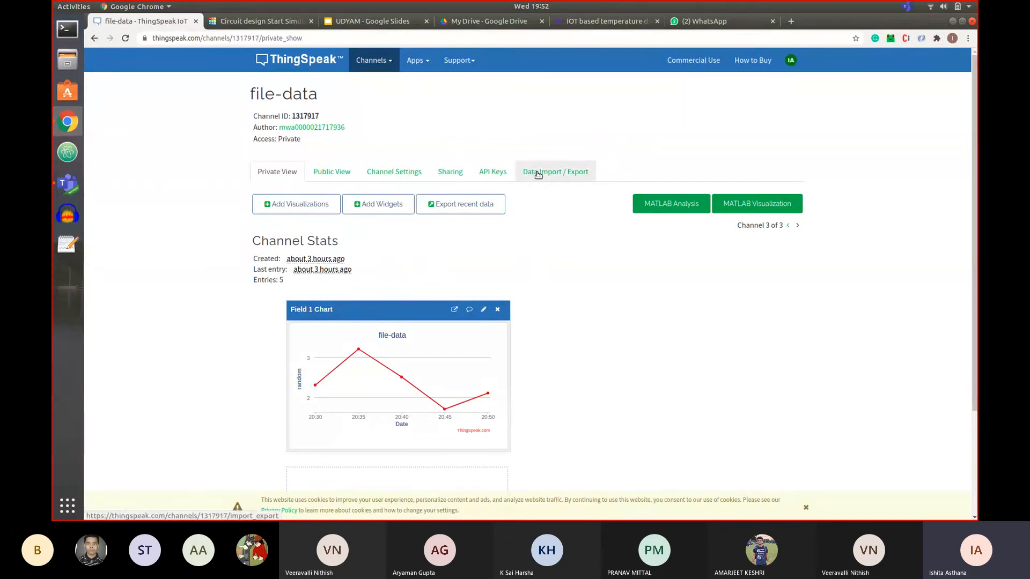
left_click(538, 175)
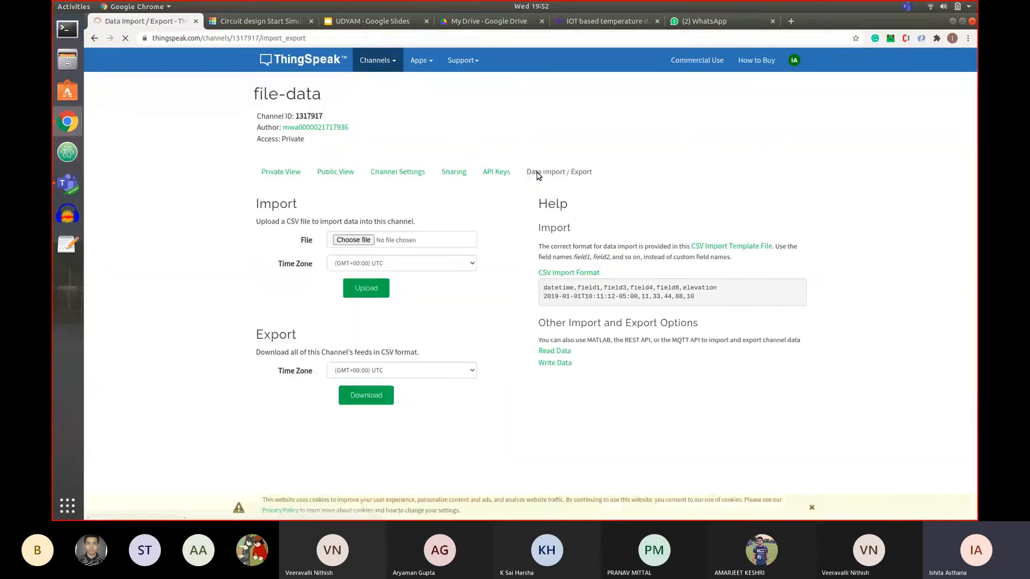
left_click(360, 243)
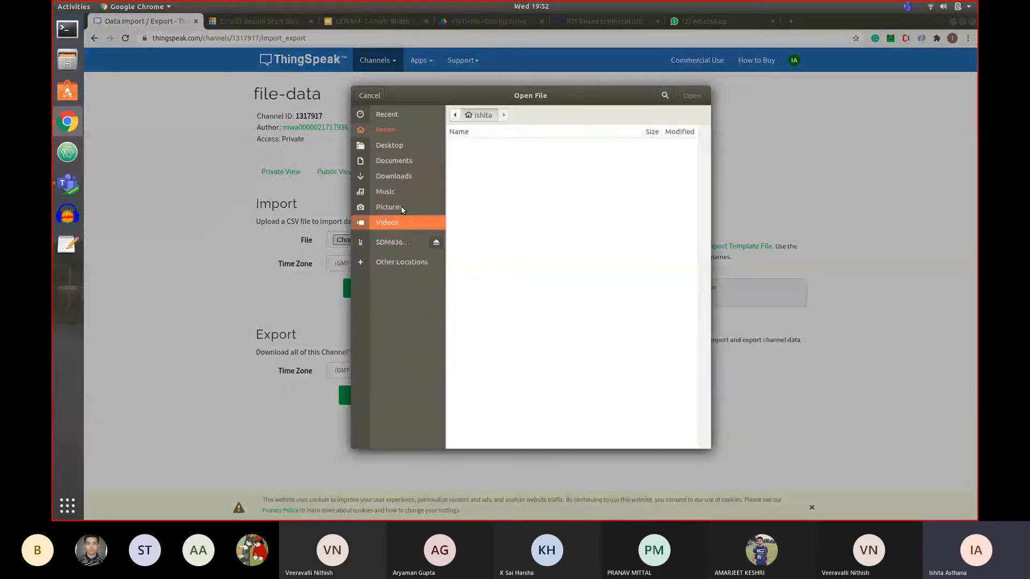
left_click(481, 146)
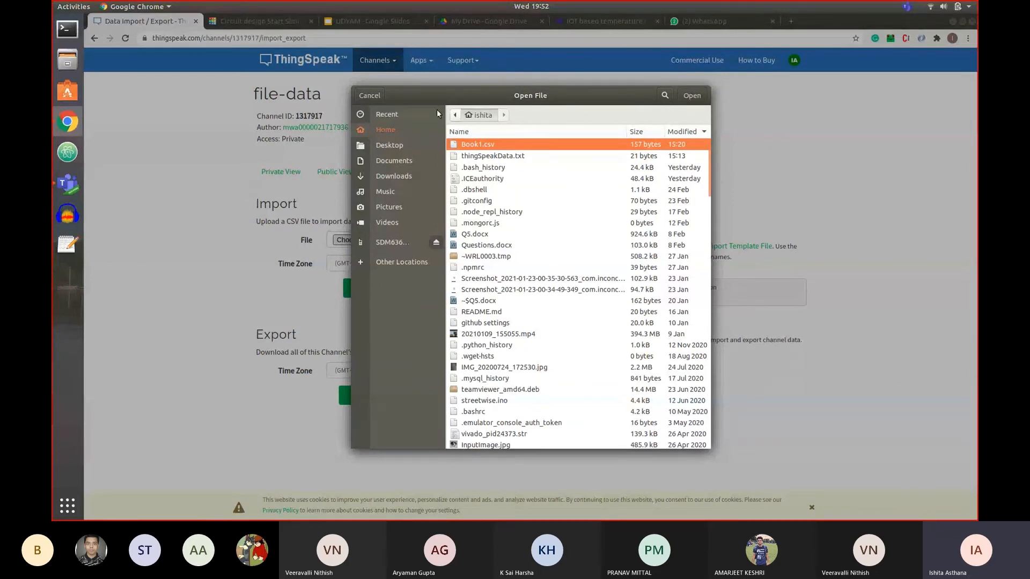
left_click(377, 96)
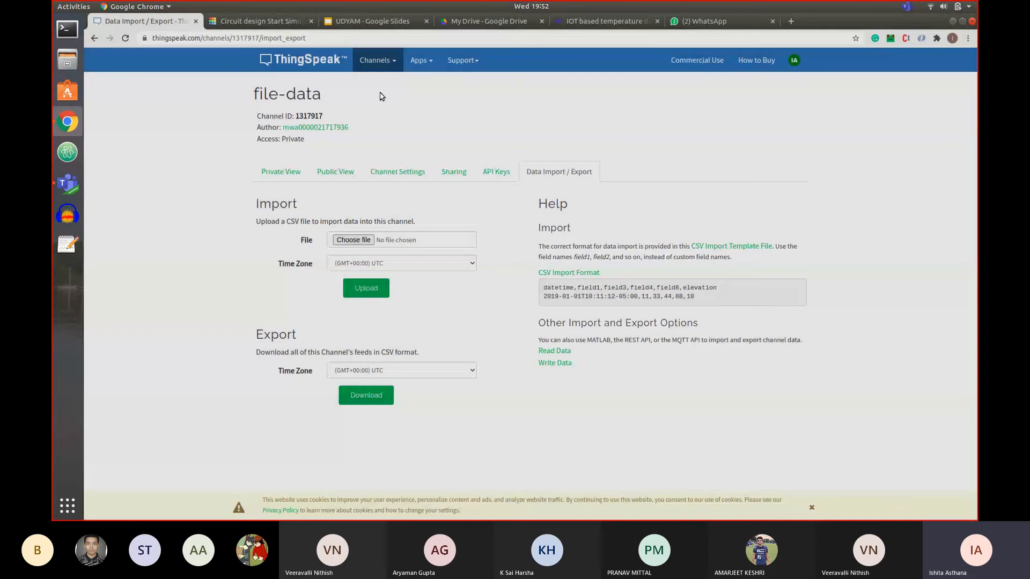
Select the sample CSV import format, from the datetime header through its data row, to examine it.
left_click_drag(542, 288, 715, 303)
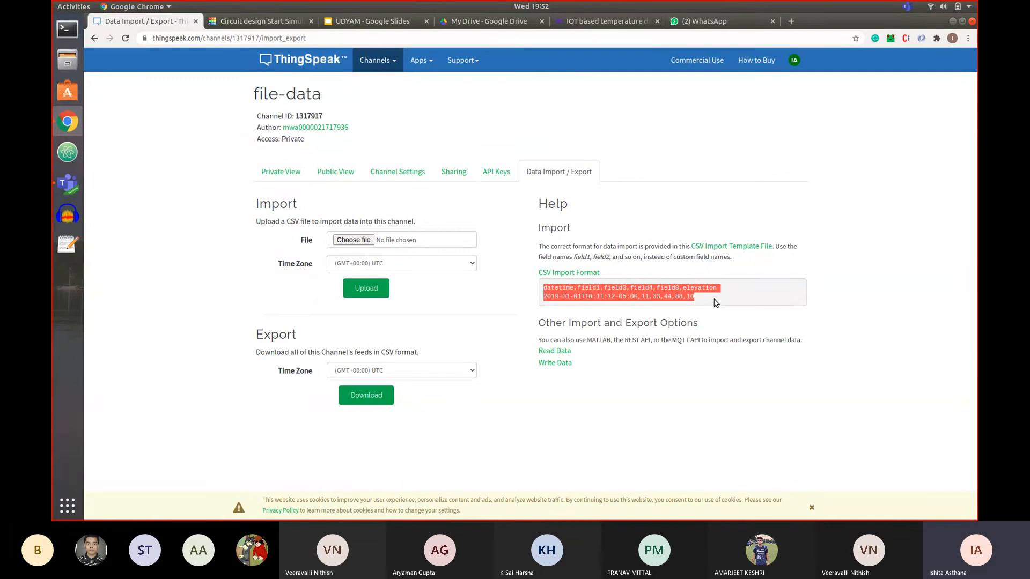
Highlight the datetime header and its 2019-01-01 timestamp in the CSV import format sample to examine them.
left_click(578, 295)
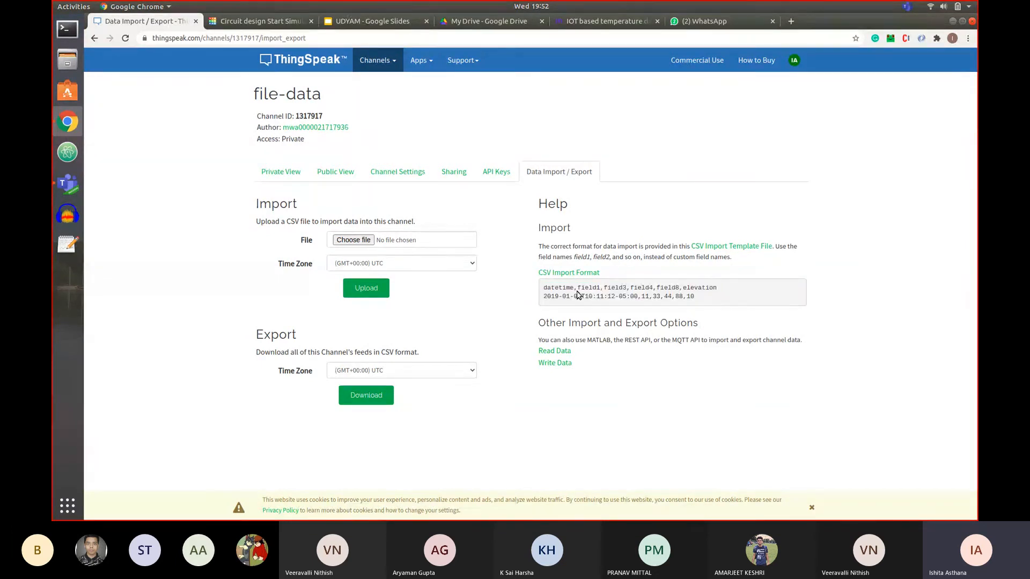
left_click_drag(575, 288, 534, 288)
left_click_drag(637, 296, 545, 294)
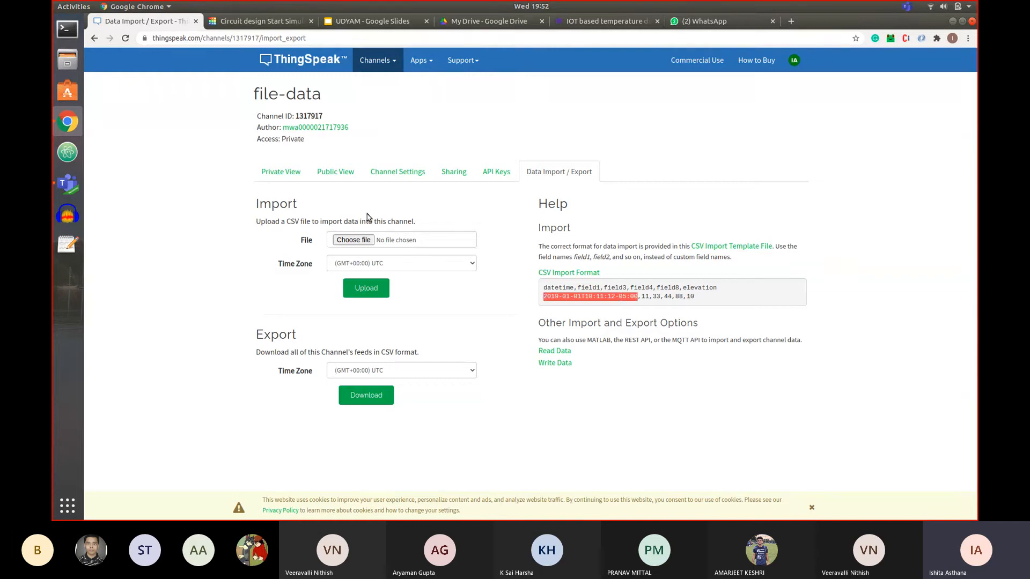
Open the file-data channel's Private View and examine the data points in its Field 1 chart.
left_click(290, 173)
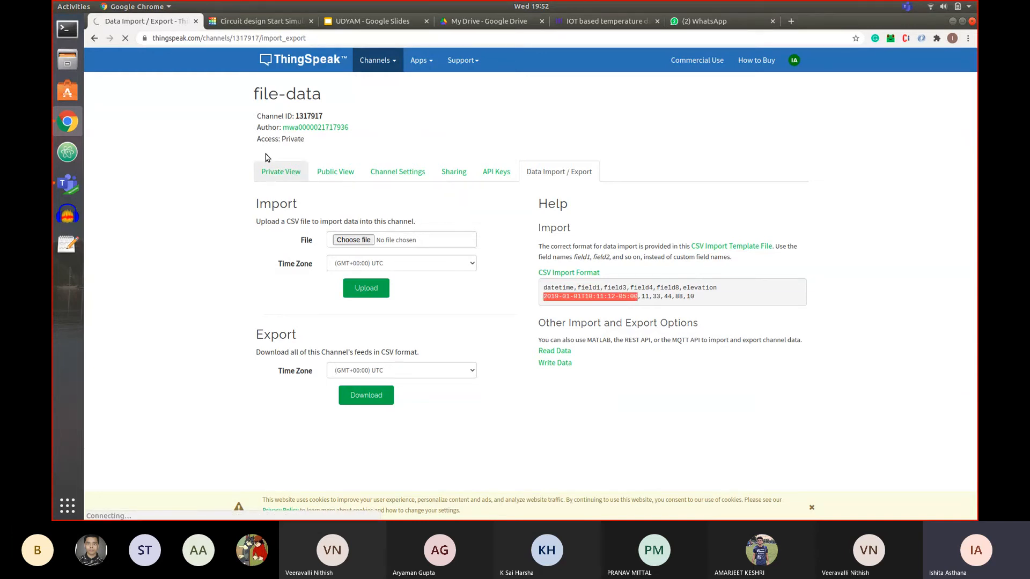
scroll(279, 337, "down", 1)
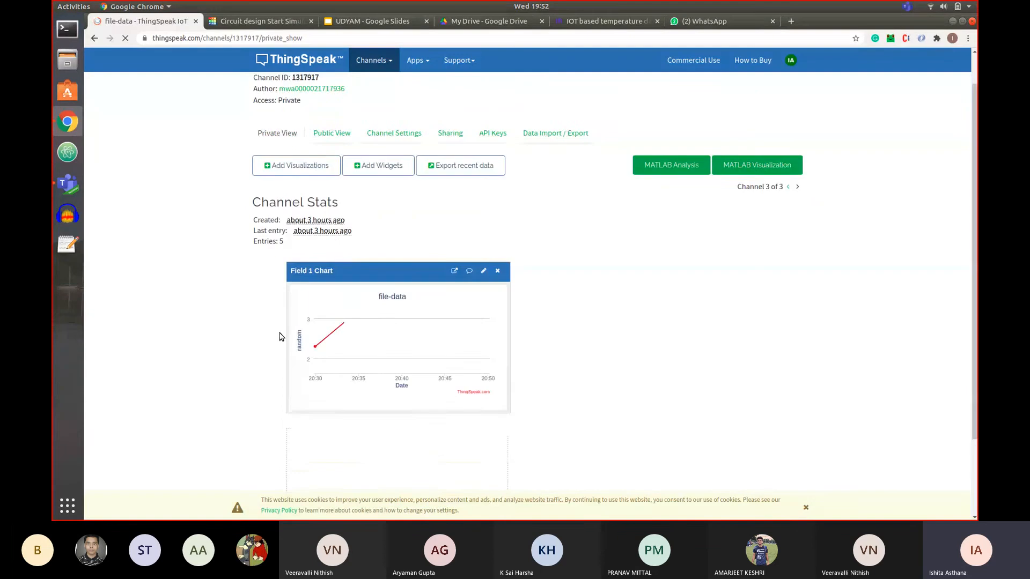
scroll(279, 337, "down", 2)
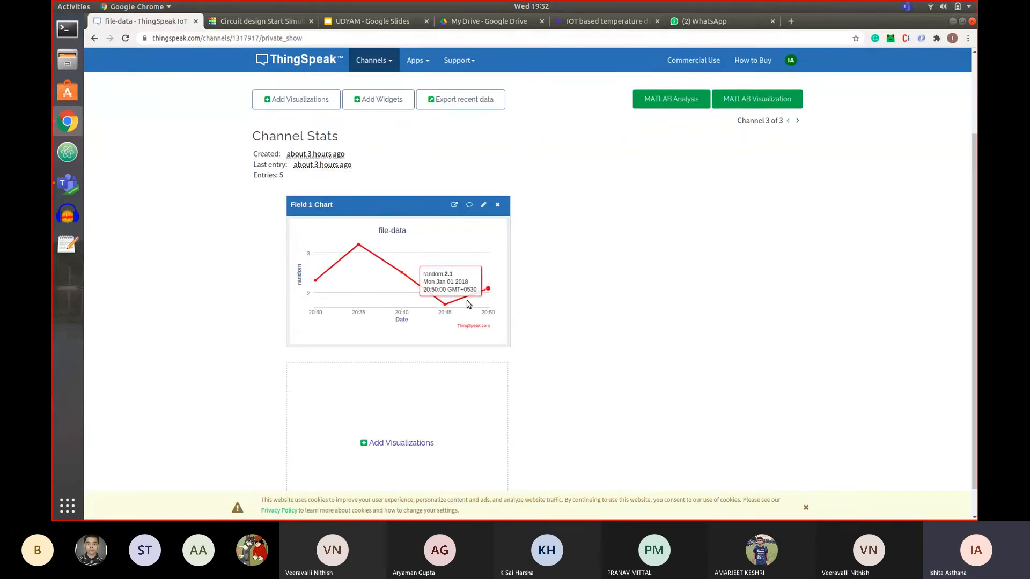
scroll(436, 307, "up", 1)
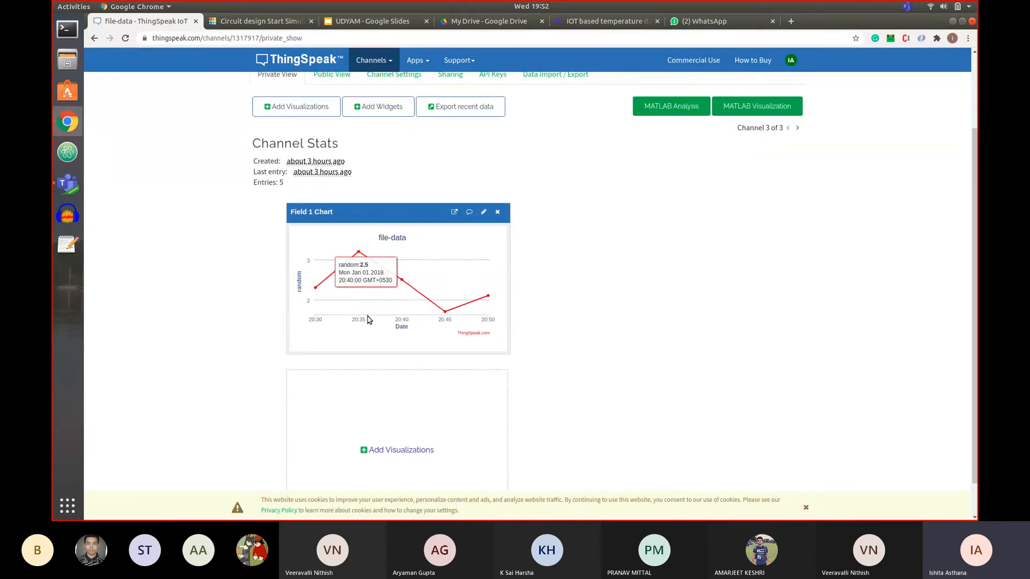
scroll(580, 240, "up", 1)
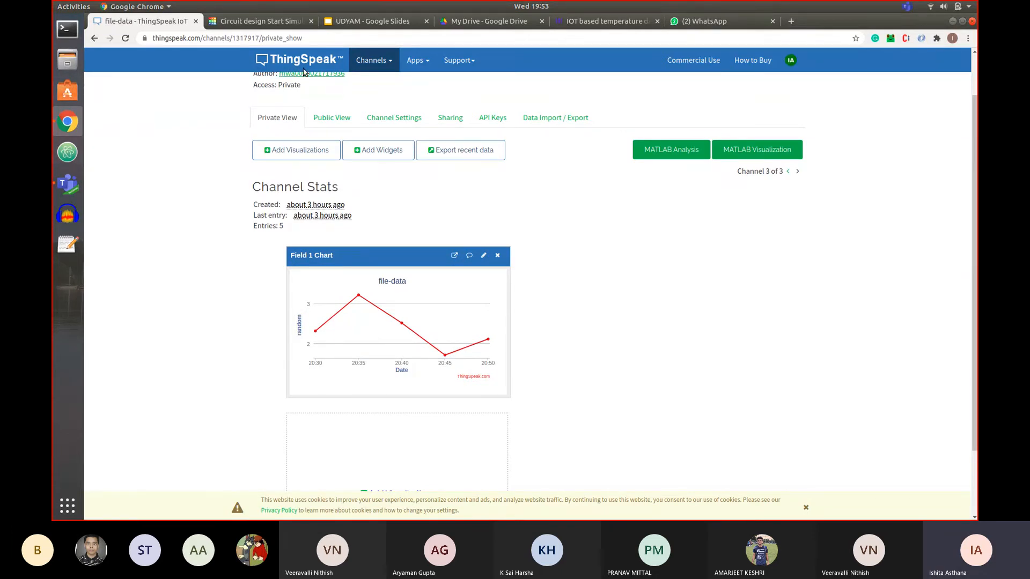
scroll(309, 237, "up", 2)
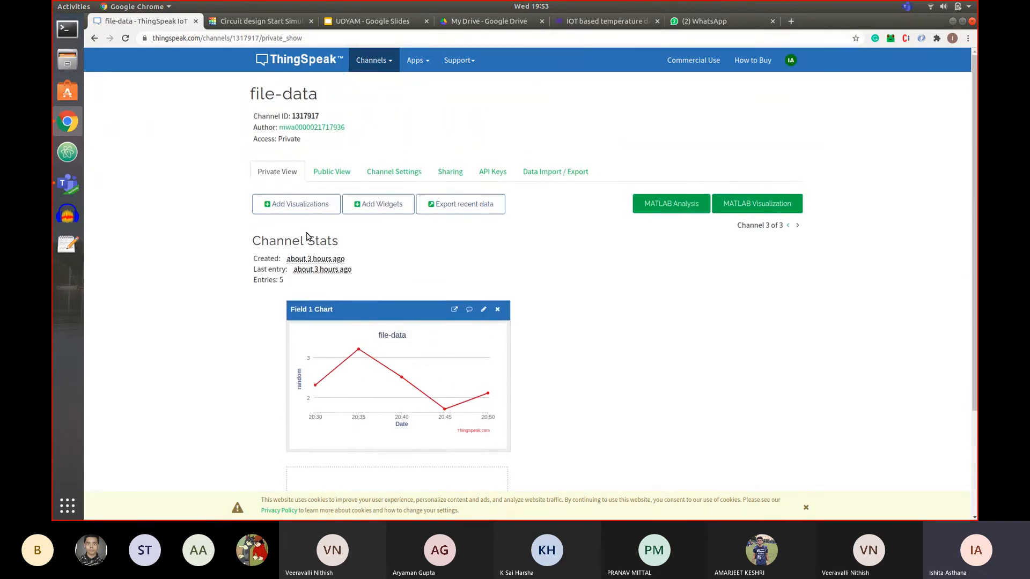
Switch to the Tinkercad circuit and delete the random(100) assignments for sensorVals[1] and sensorVals[2] from the loop.
left_click(256, 22)
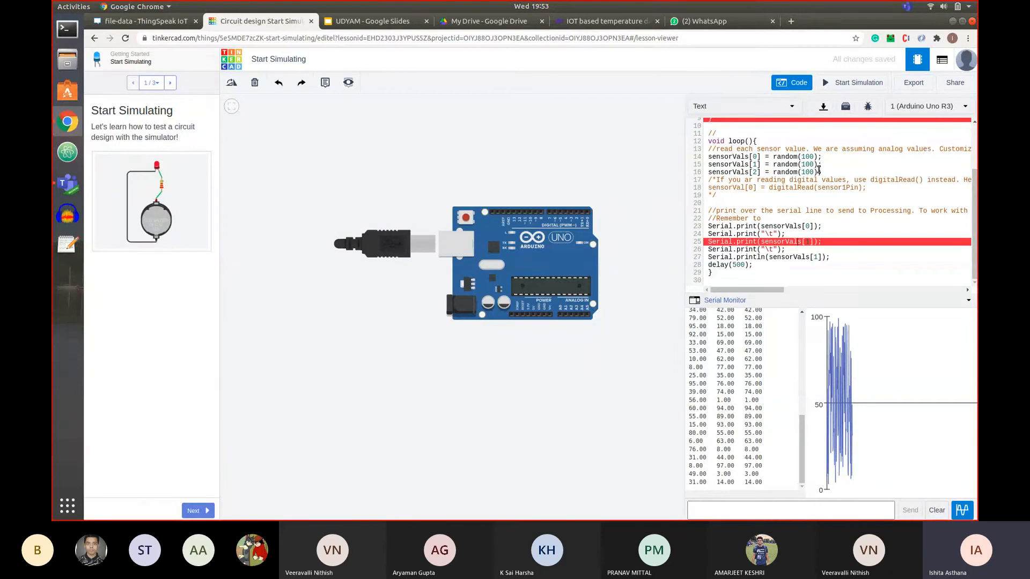
left_click_drag(819, 170, 840, 157)
left_click(842, 165)
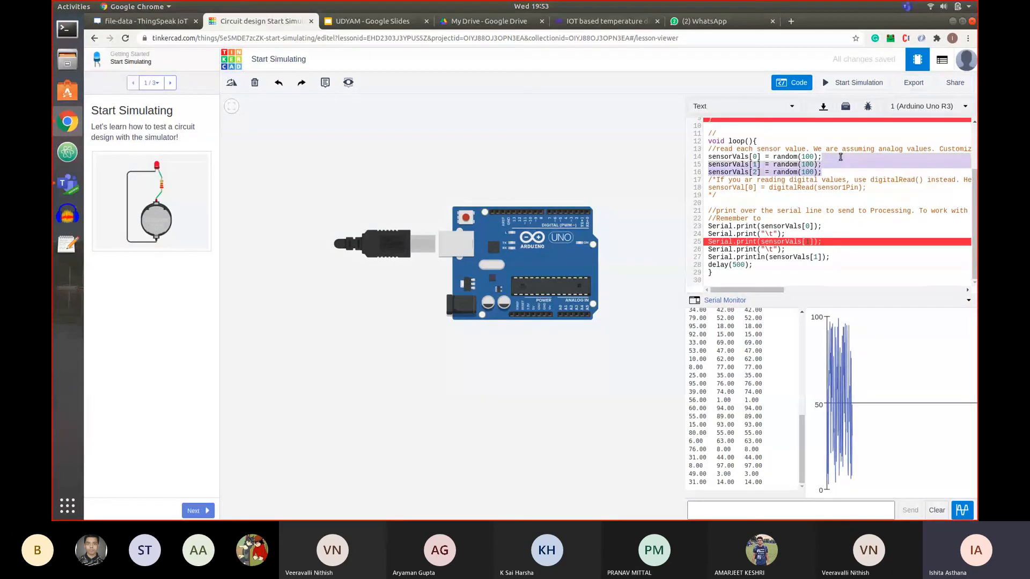
key("BackSpace")
Change the sensorVals array declaration to a single variable, float sensorVals = 0.
scroll(840, 158, "up", 3)
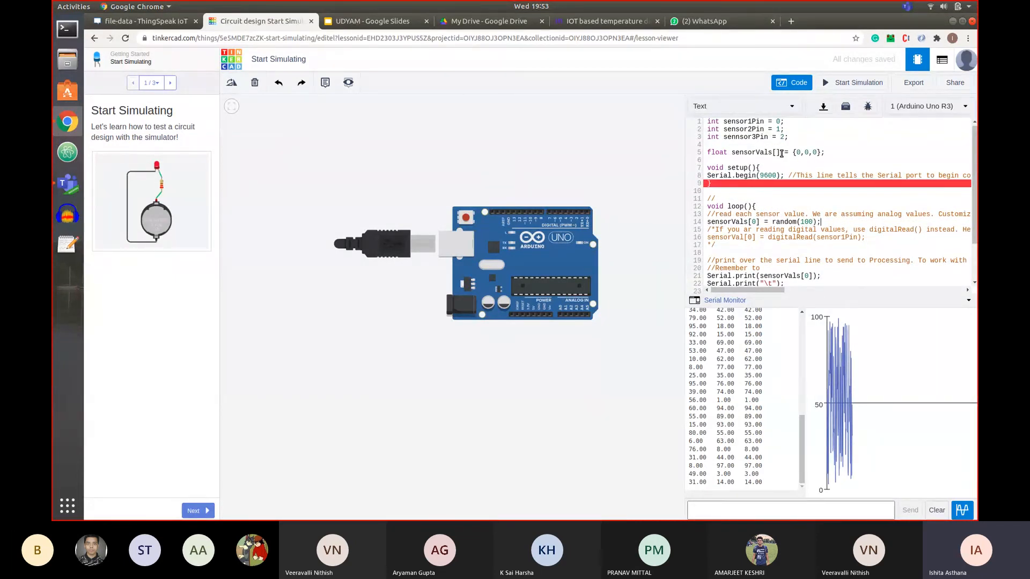
left_click(781, 154)
key("BackSpace")
key("BackSpace")
key("BackSpace")
type("s")
left_click_drag(815, 152, 785, 153)
type("{0")
left_click(787, 153)
key("BackSpace")
Reduce the loop's serial output to a single Serial.println(sensorVals) statement, deleting the other print lines above delay(500).
left_click(812, 275)
key("BackSpace")
key("BackSpace")
key("BackSpace")
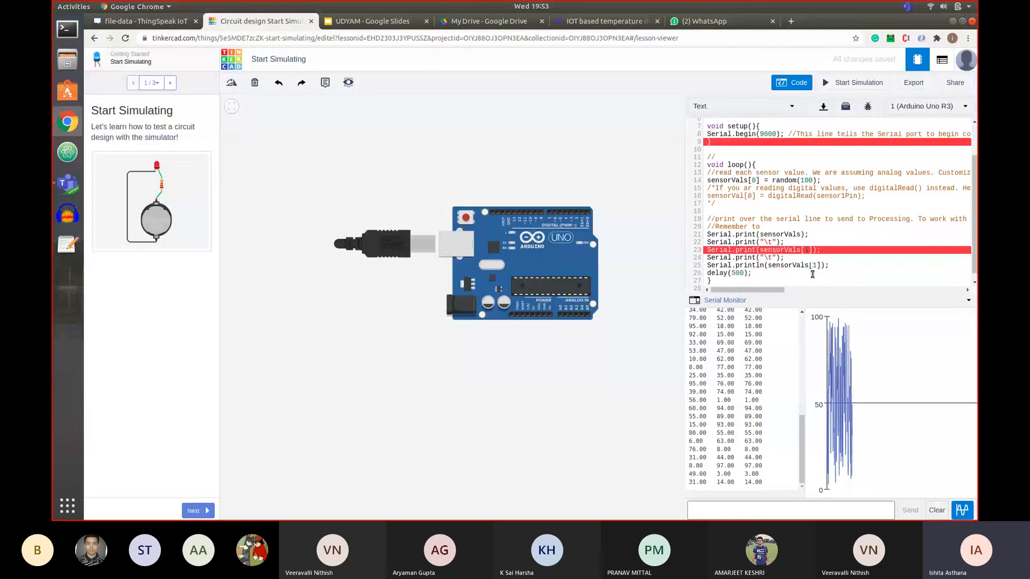
scroll(813, 275, "down", 2)
left_click(831, 264)
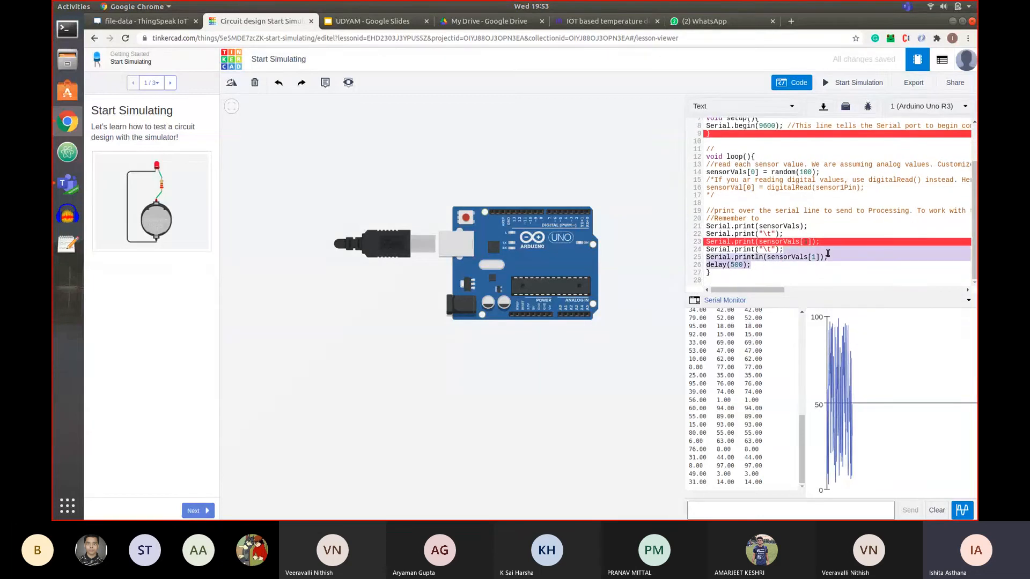
left_click_drag(829, 257, 823, 229)
key("BackSpace")
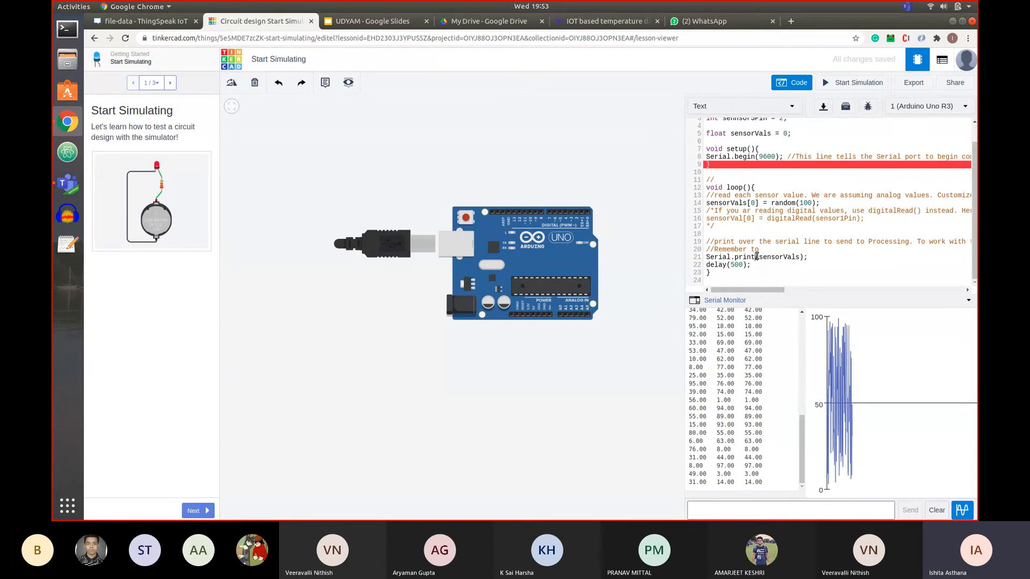
left_click(756, 257)
type("ln")
scroll(795, 247, "up", 2)
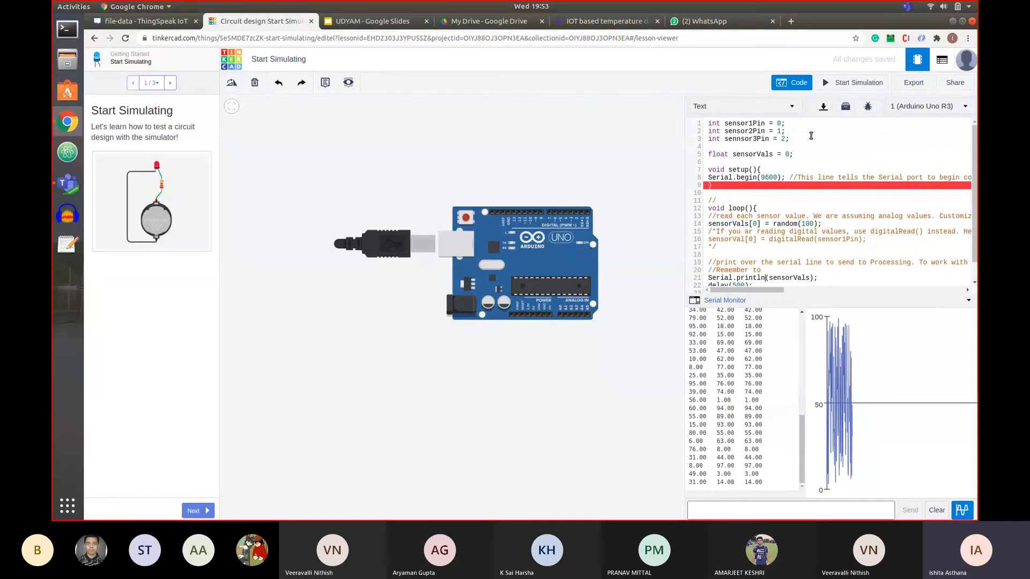
Remove the [0] index from the loop's sensorVals = random(100) assignment and run the simulation.
left_click(848, 83)
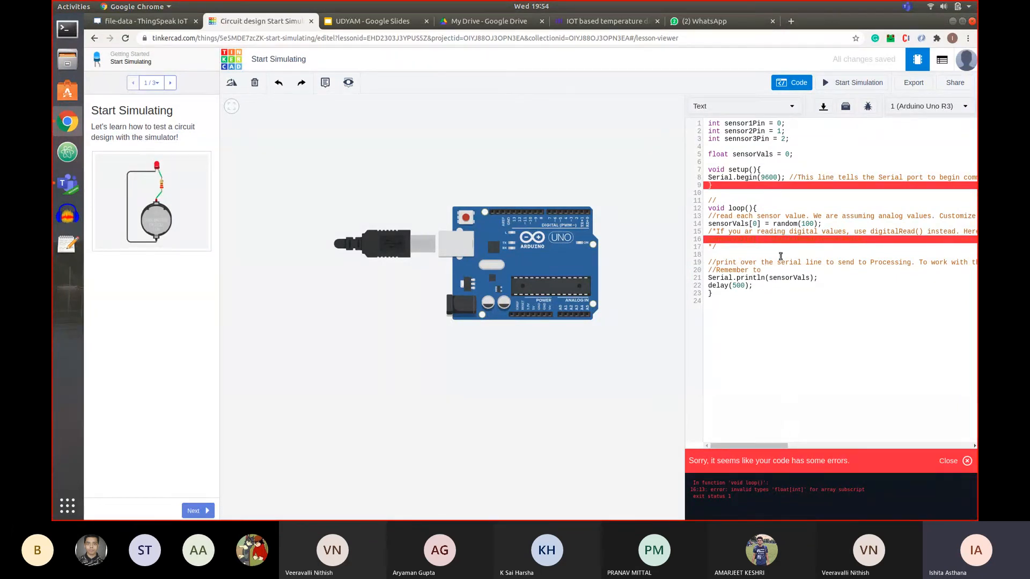
left_click(759, 222)
key("BackSpace")
key("BackSpace")
left_click(856, 82)
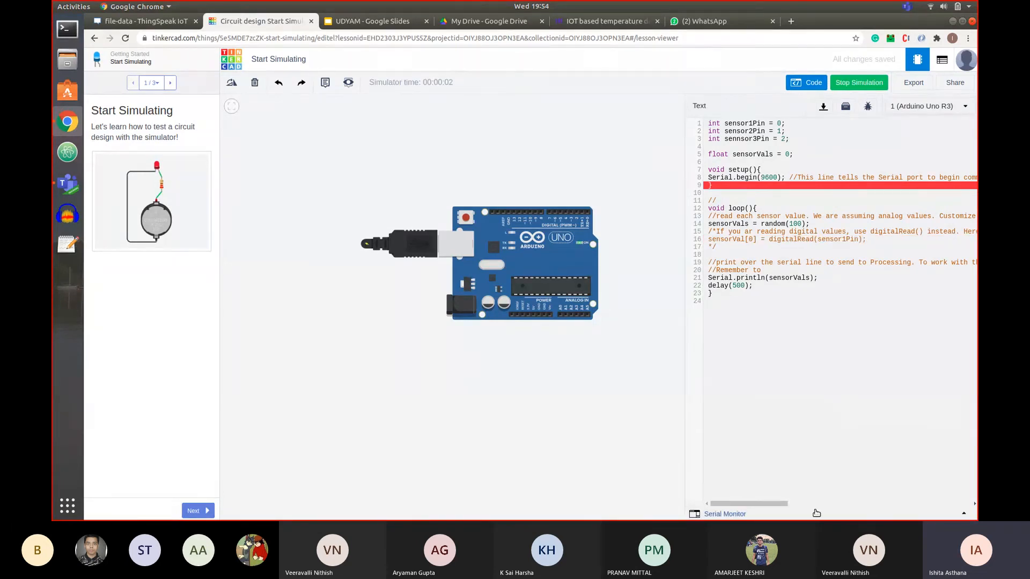
Clear the Serial Monitor output, observe the newly printed and plotted random values, and stop the simulation.
left_click(772, 513)
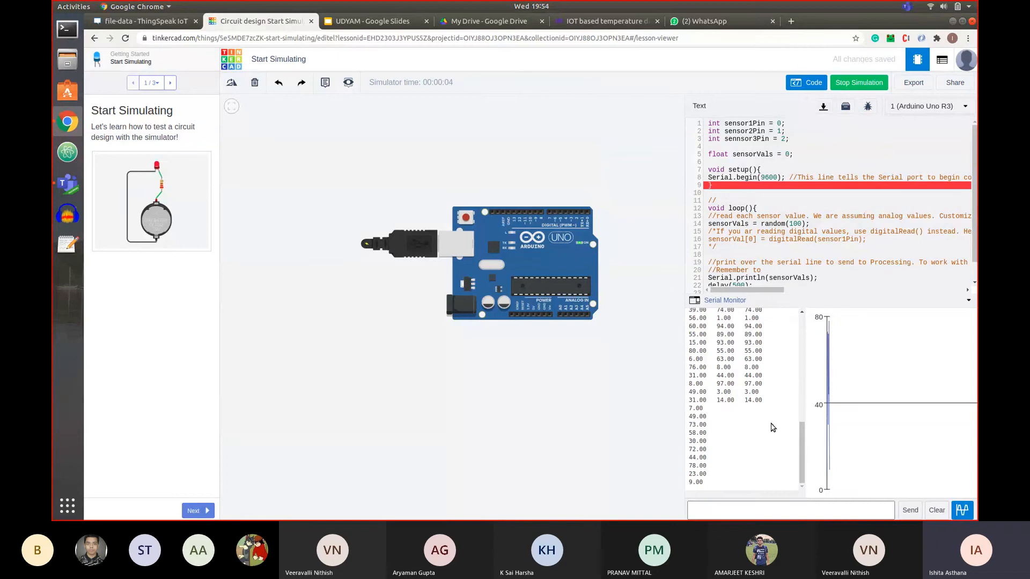
left_click(936, 510)
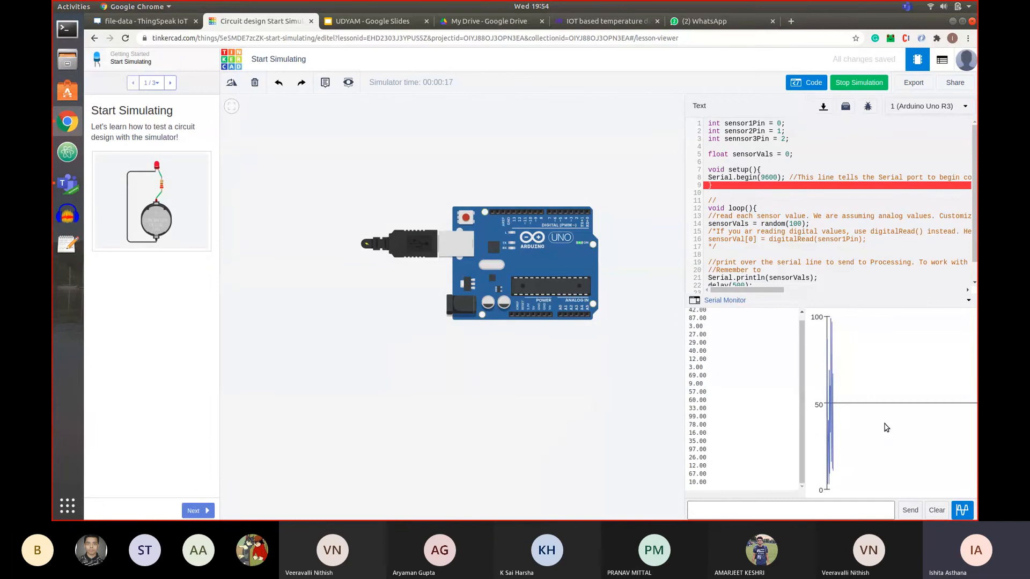
right_click(825, 405)
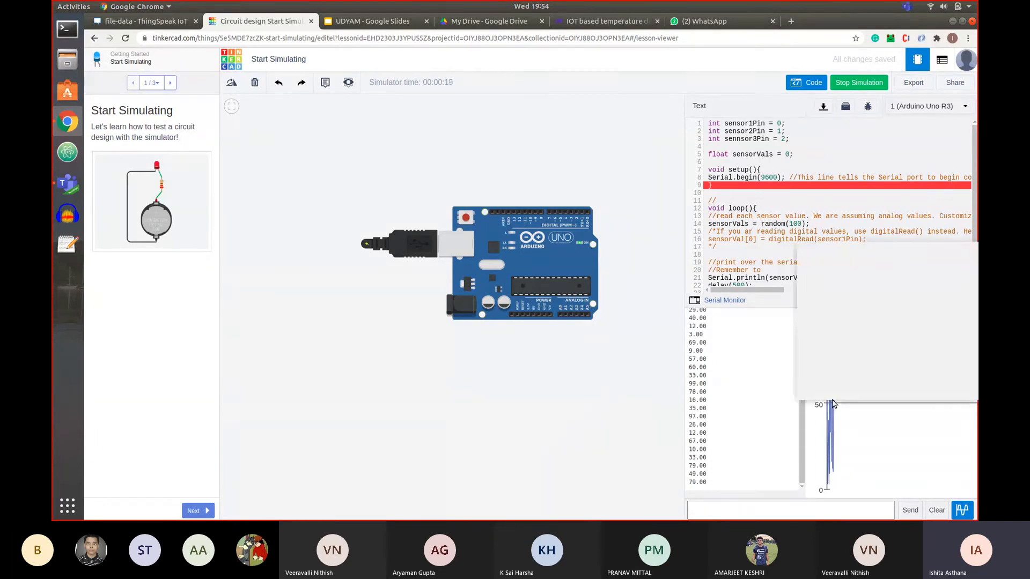
left_click(831, 413)
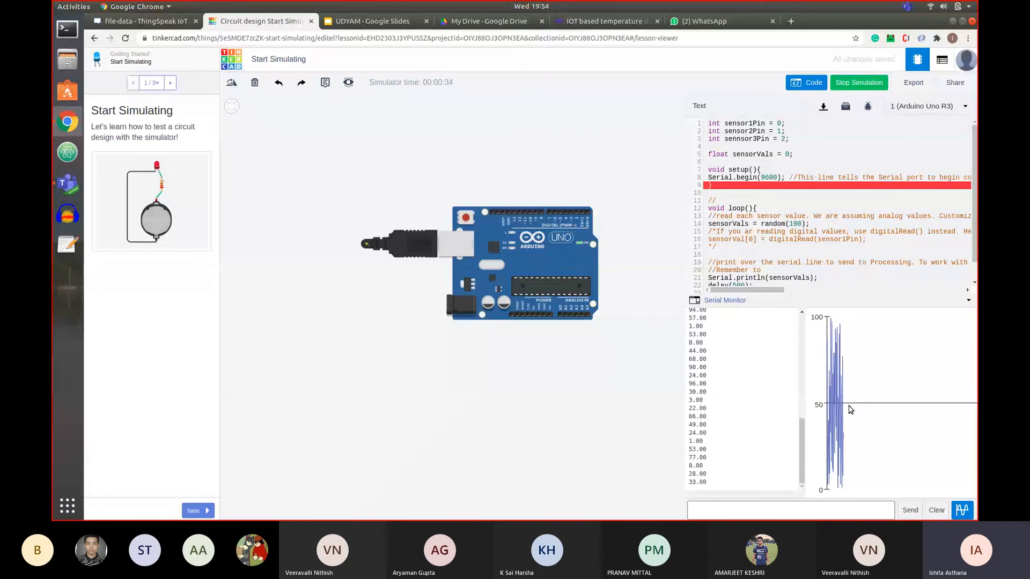
left_click(855, 84)
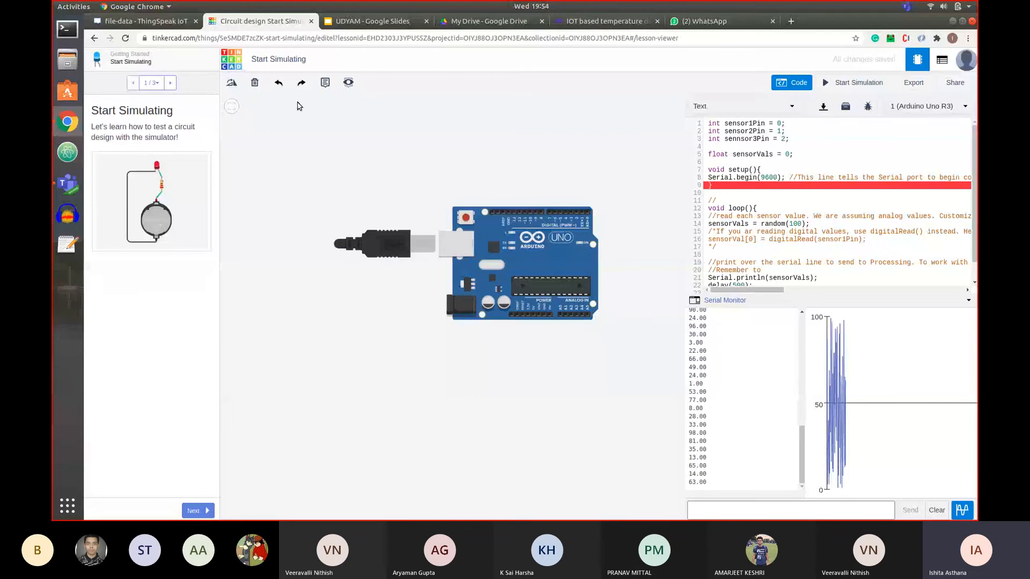
View the random values between 0-1000 channel in ThingSpeak, and select the Tinkercad serial output values for comparison.
left_click(166, 23)
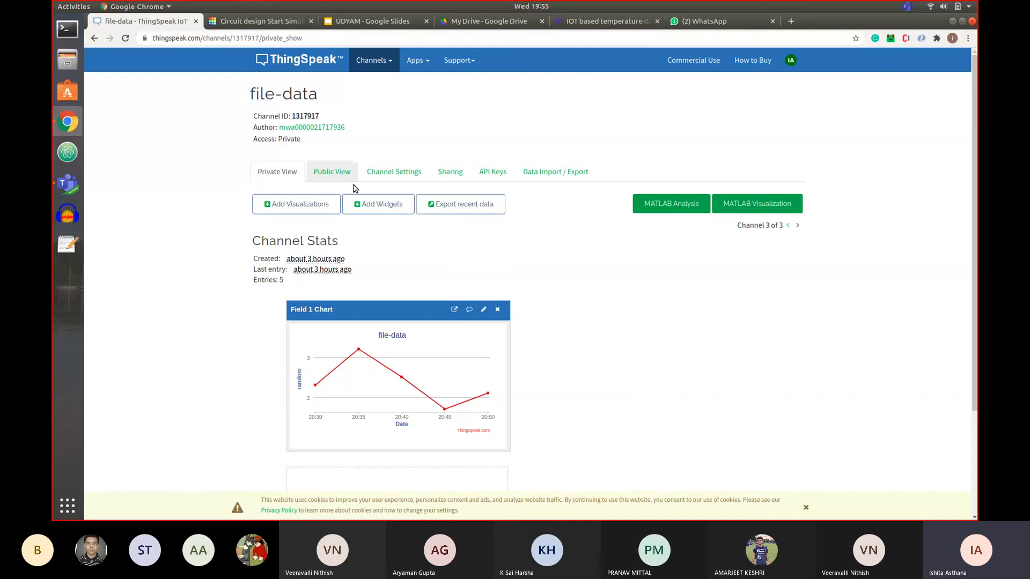
left_click(786, 227)
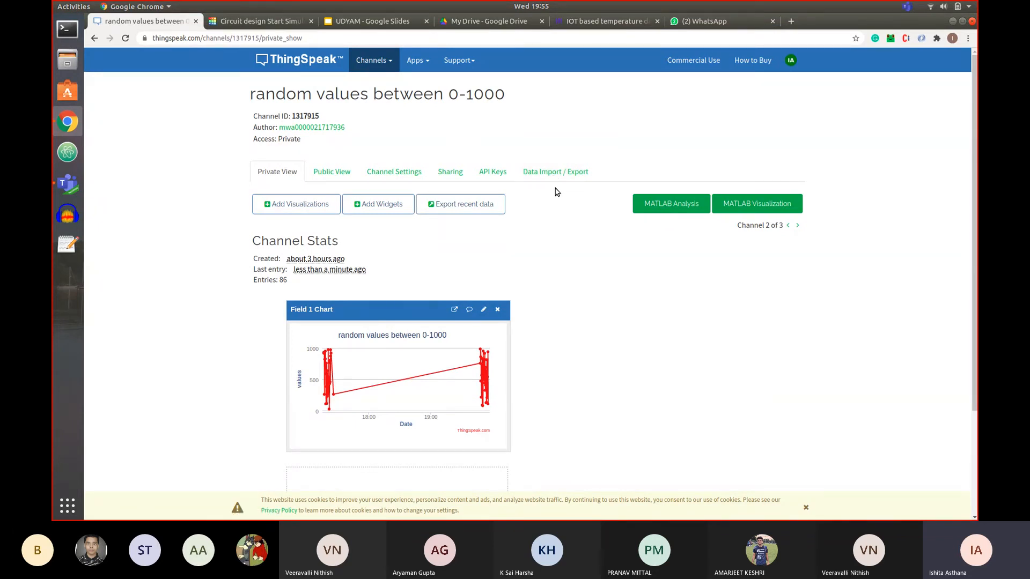
left_click(256, 21)
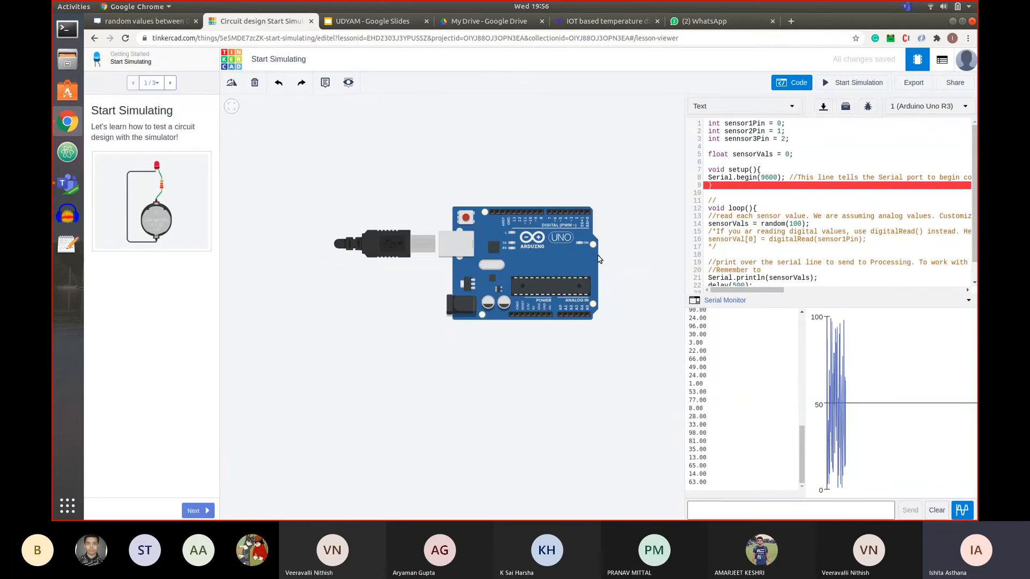
left_click_drag(751, 460, 690, 321)
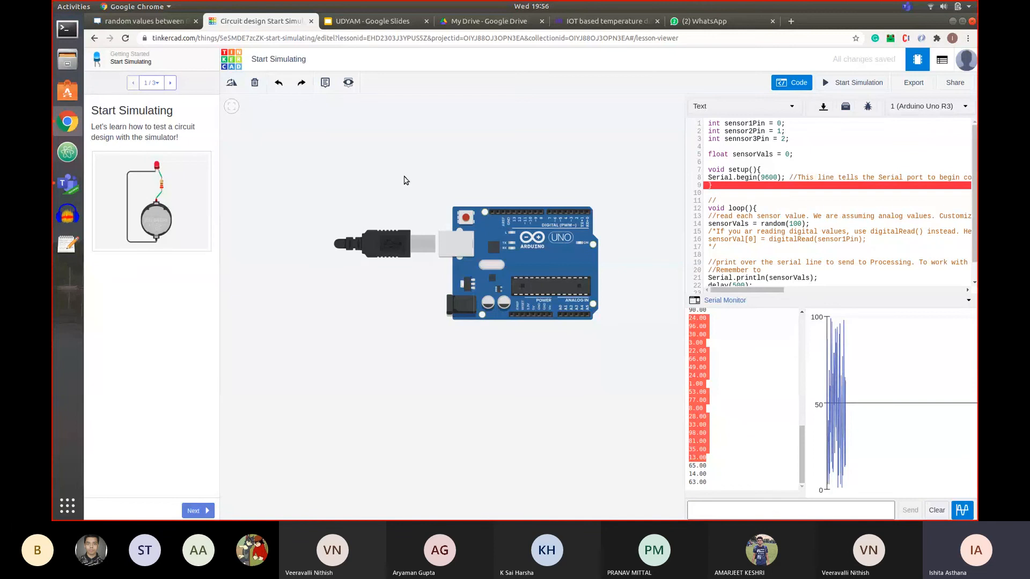
Return to the ThingSpeak random values between 0-1000 channel, and switch to the Microsoft Teams meeting.
left_click(146, 21)
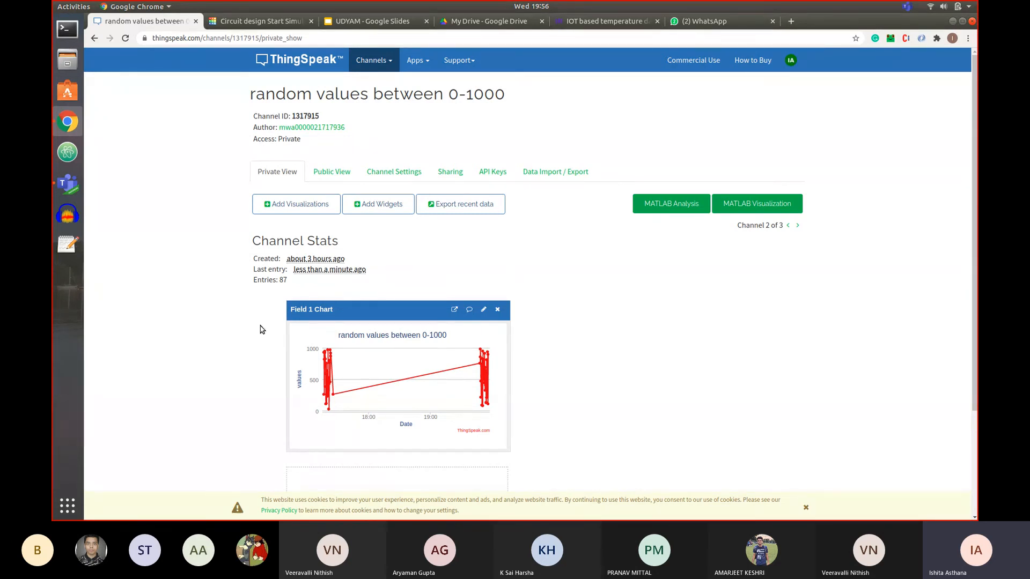
left_click(68, 184)
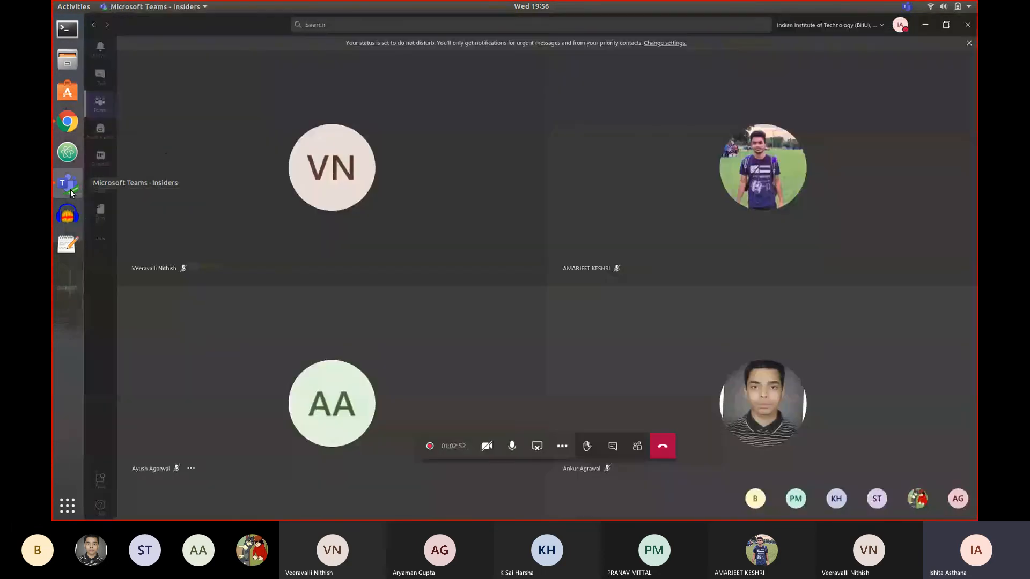